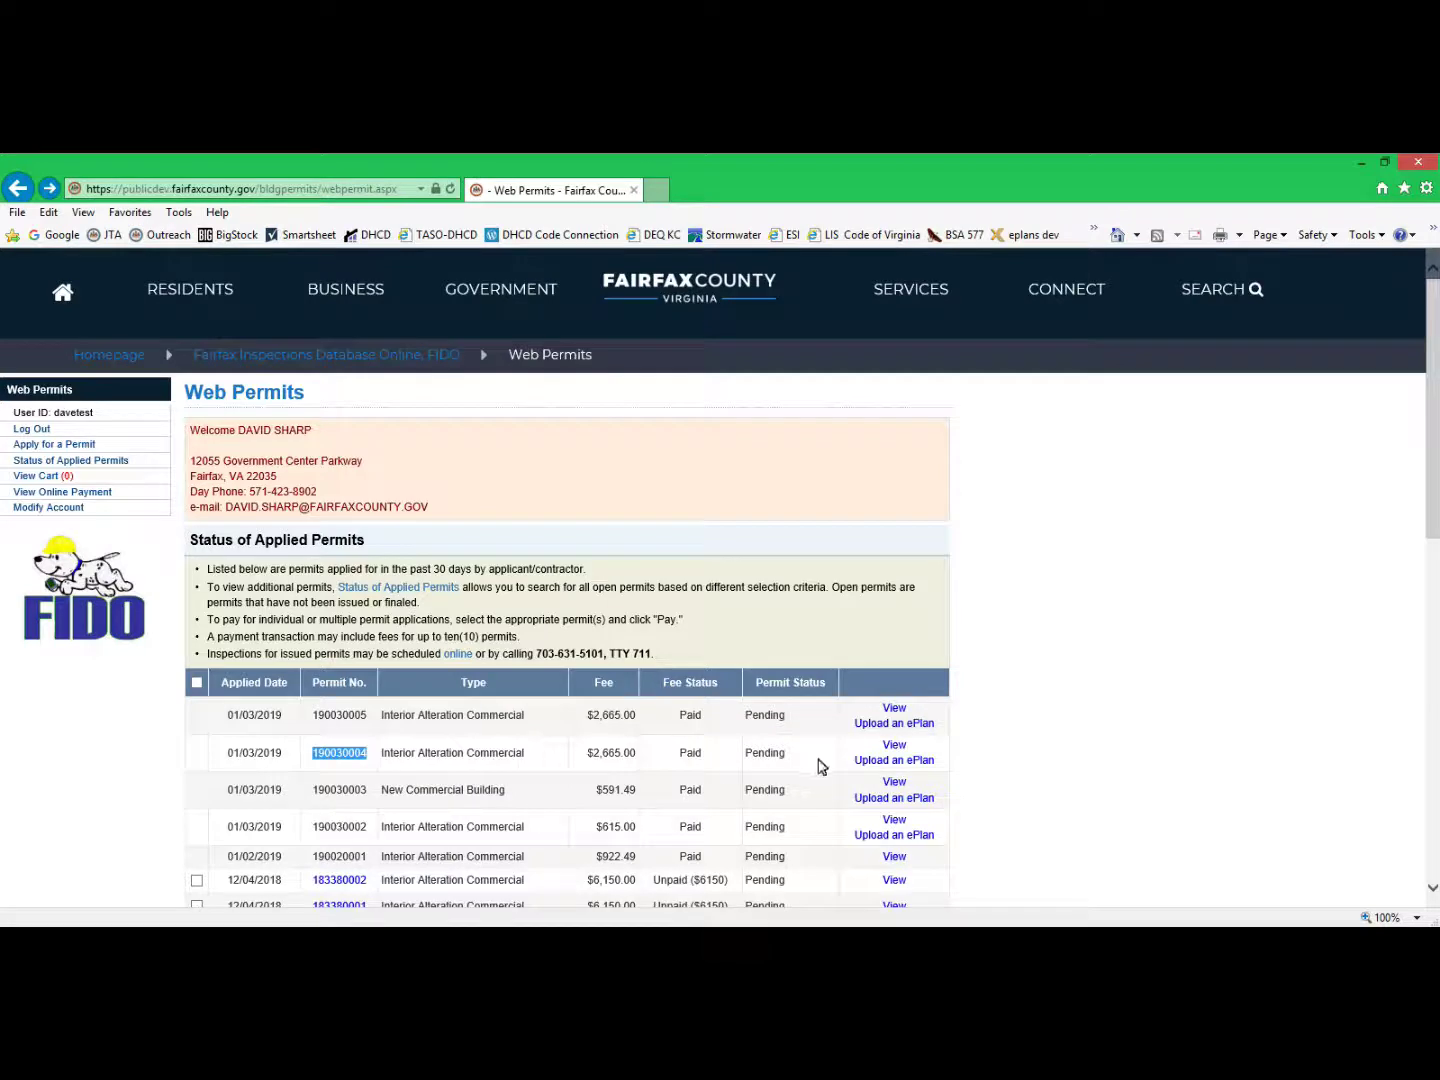
- Request an ePlan upload for permit 190030004 and submit the confirmation with Yes for electronic plan submission
click(875, 762)
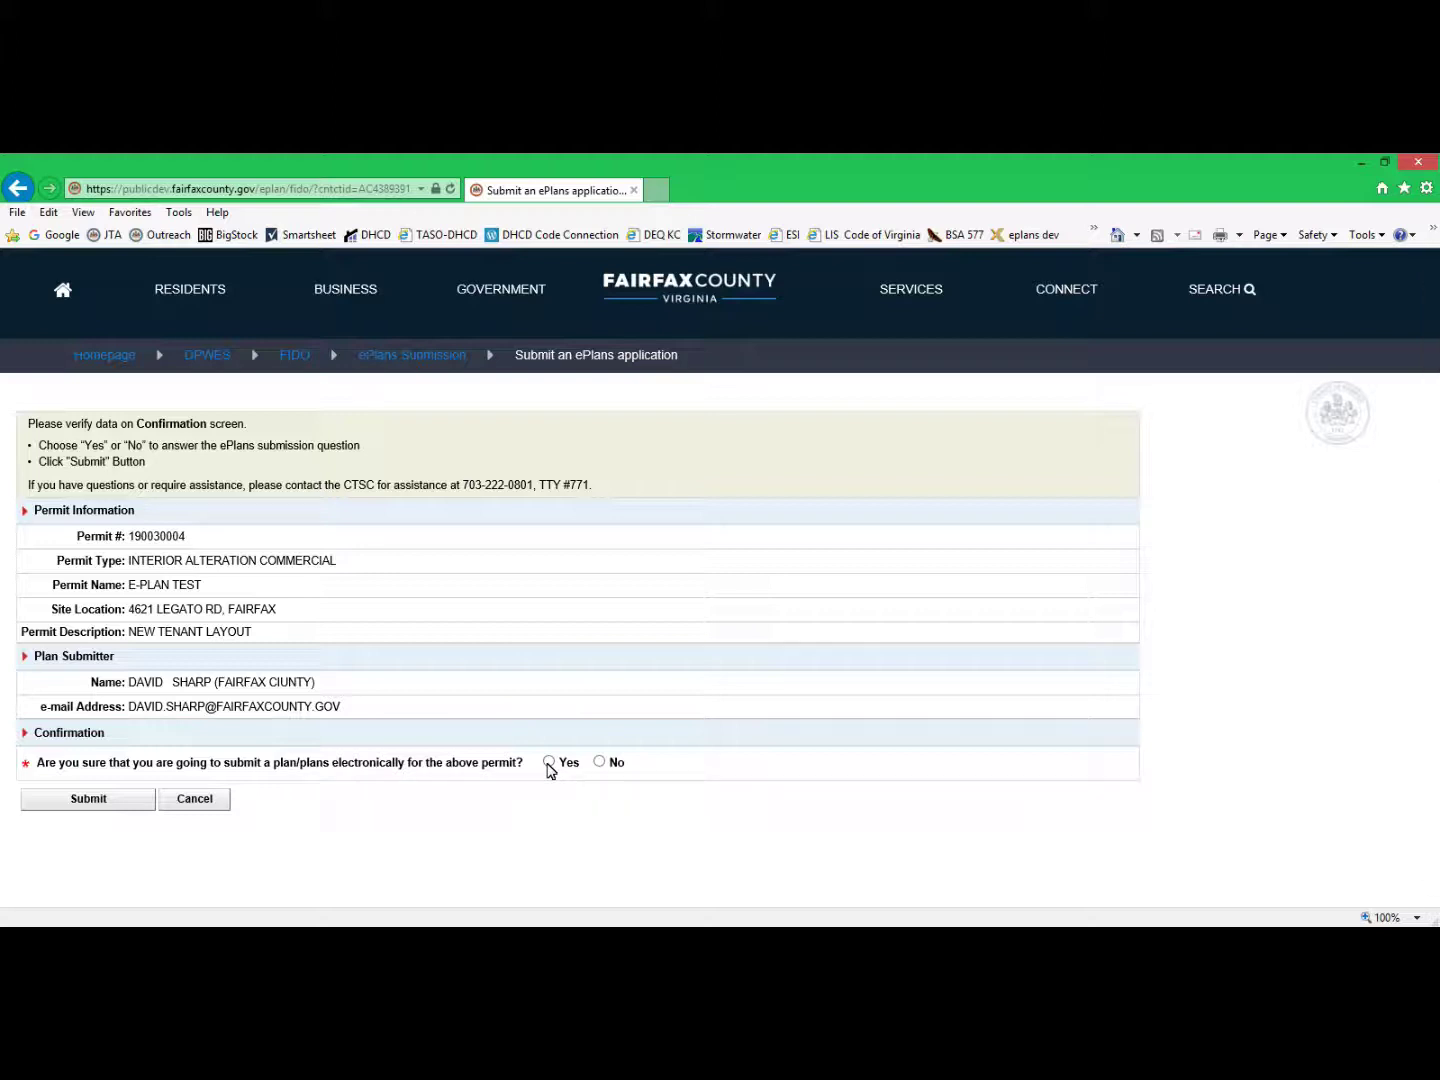
click(548, 762)
click(88, 798)
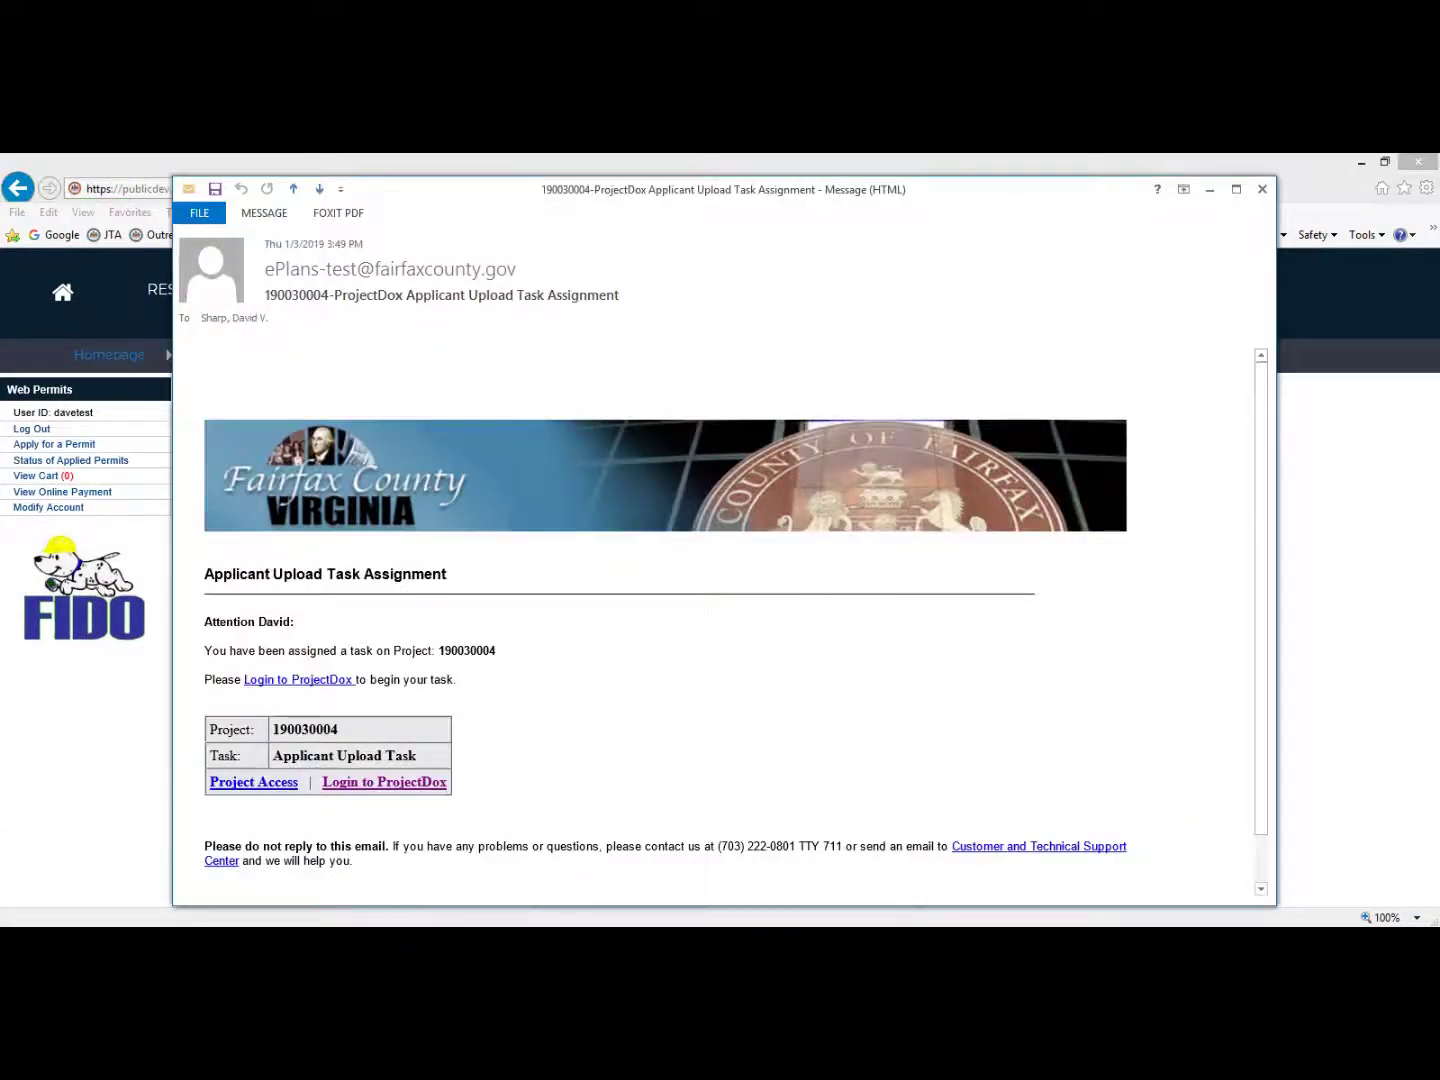
- Follow the ProjectDox login link in the task assignment e-mail, enter the account password and accept the terms and conditions
click(428, 780)
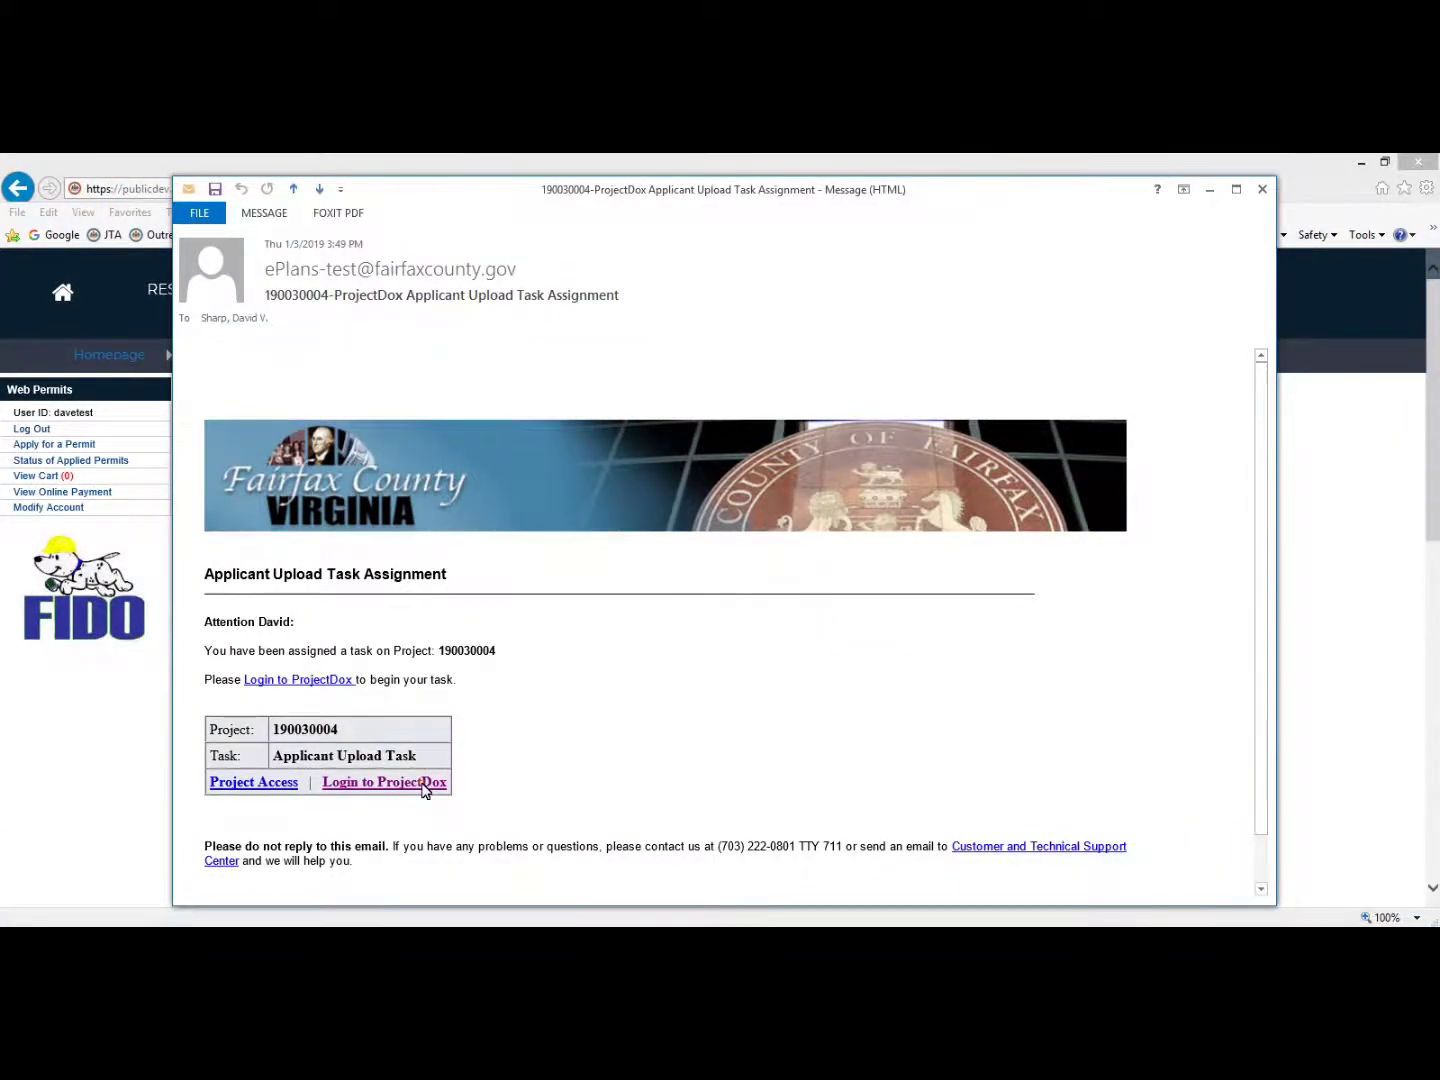
click(858, 569)
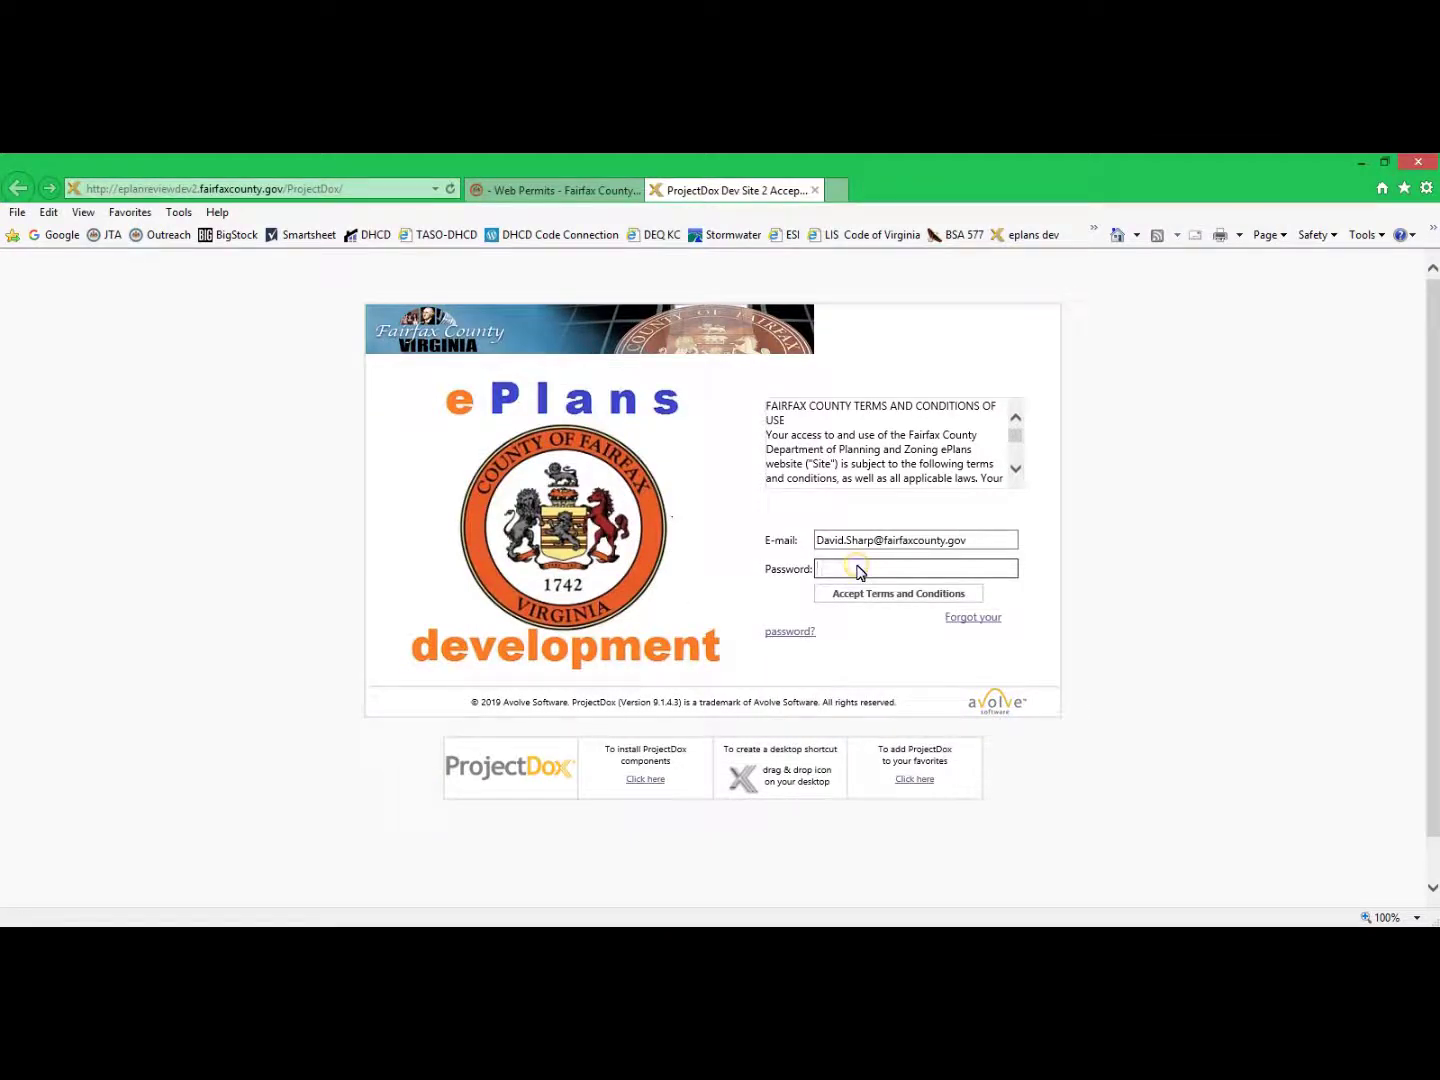
text(••••••••)
click(869, 594)
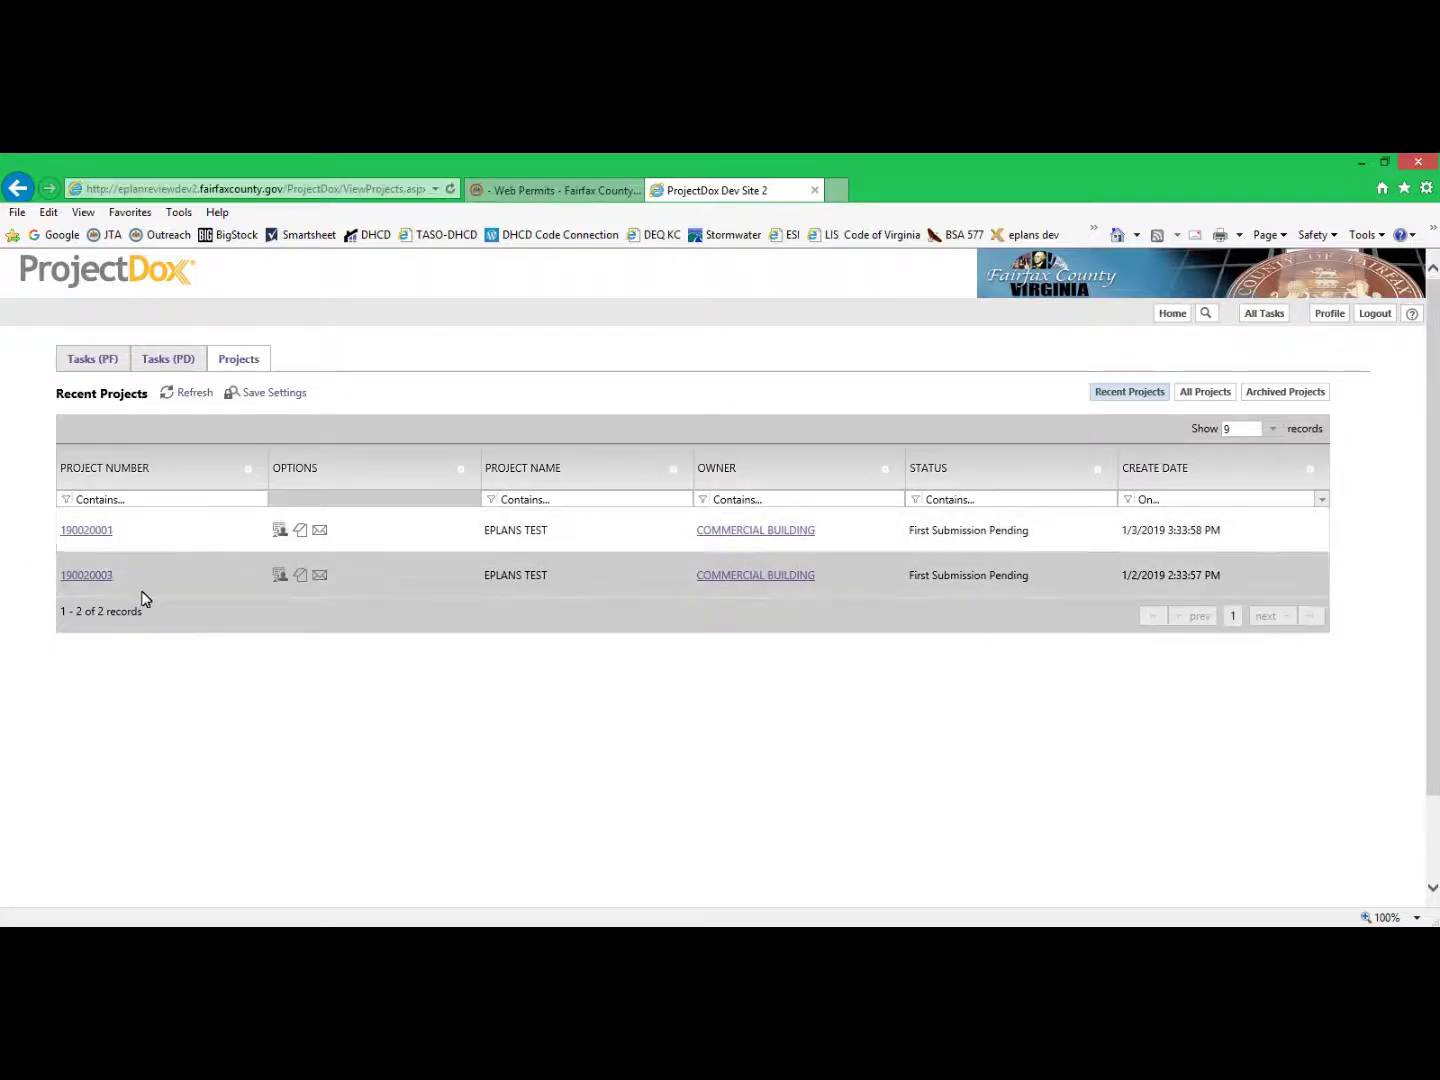
- Open project 190020001 and accept its Applicant Upload Task
click(121, 503)
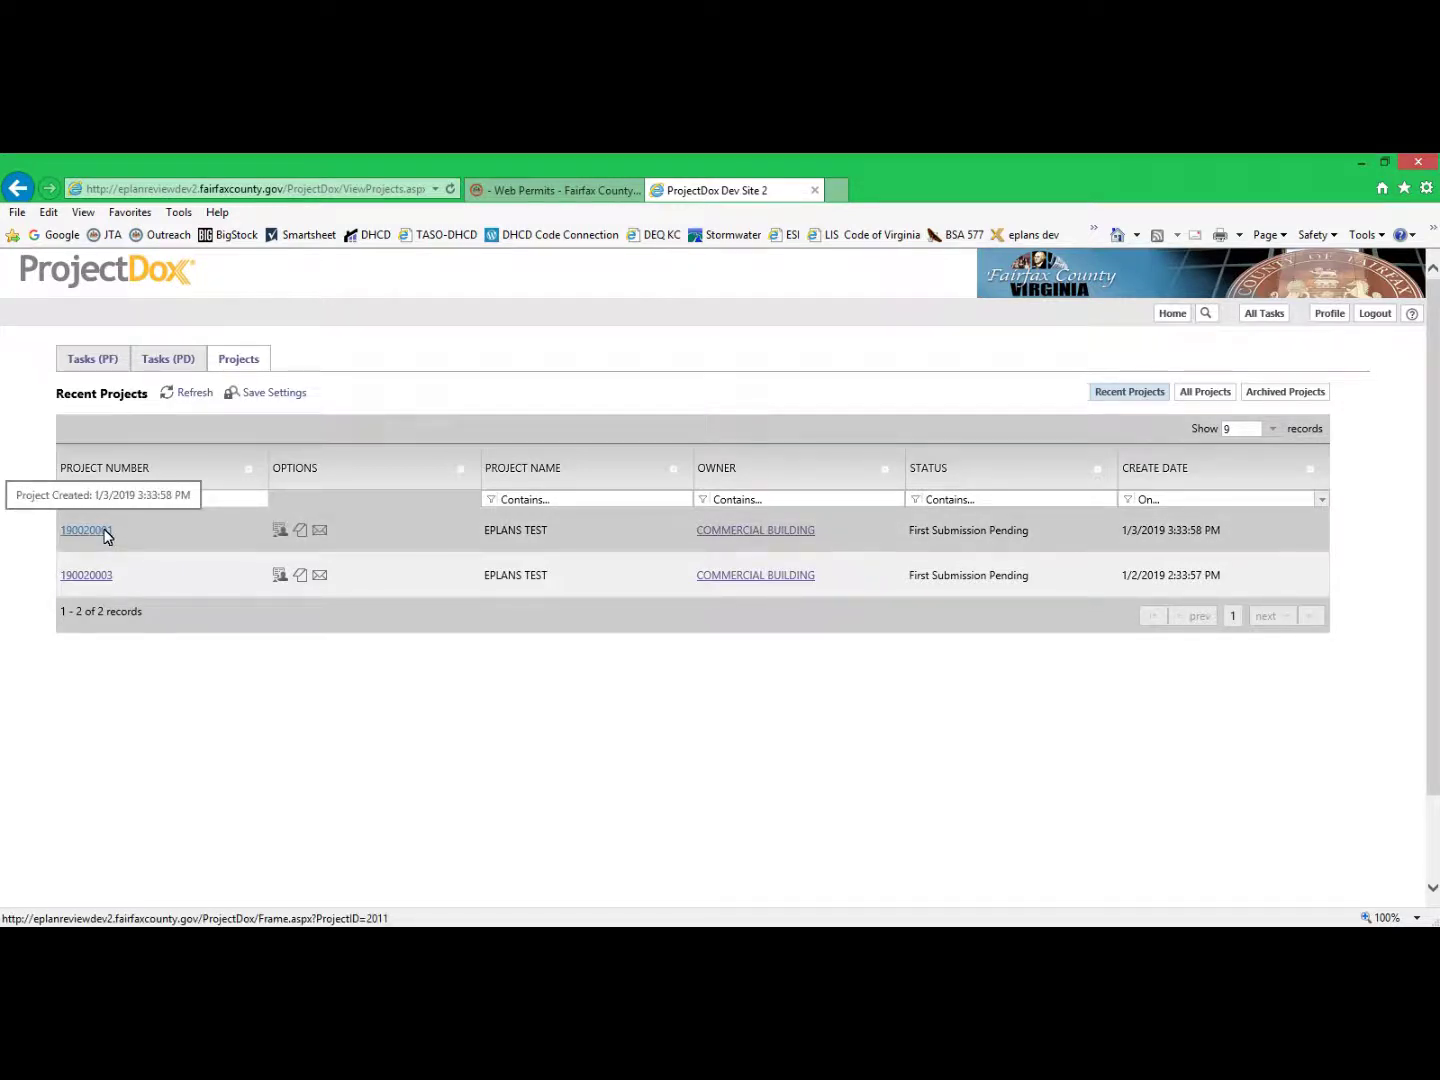
click(106, 536)
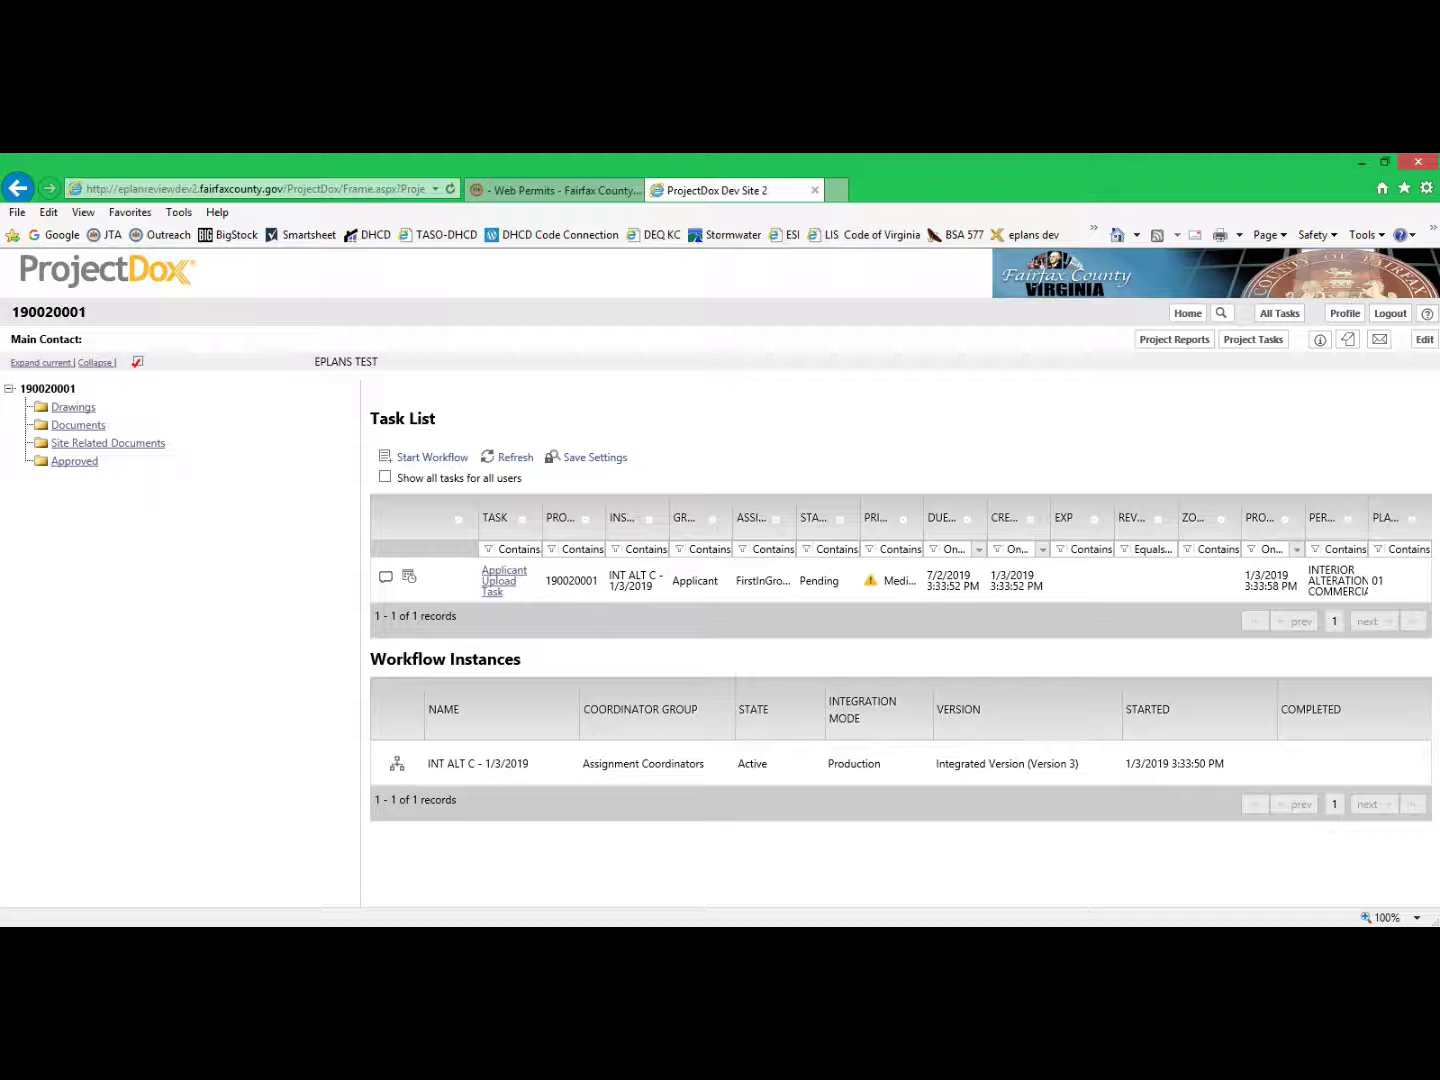
click(507, 586)
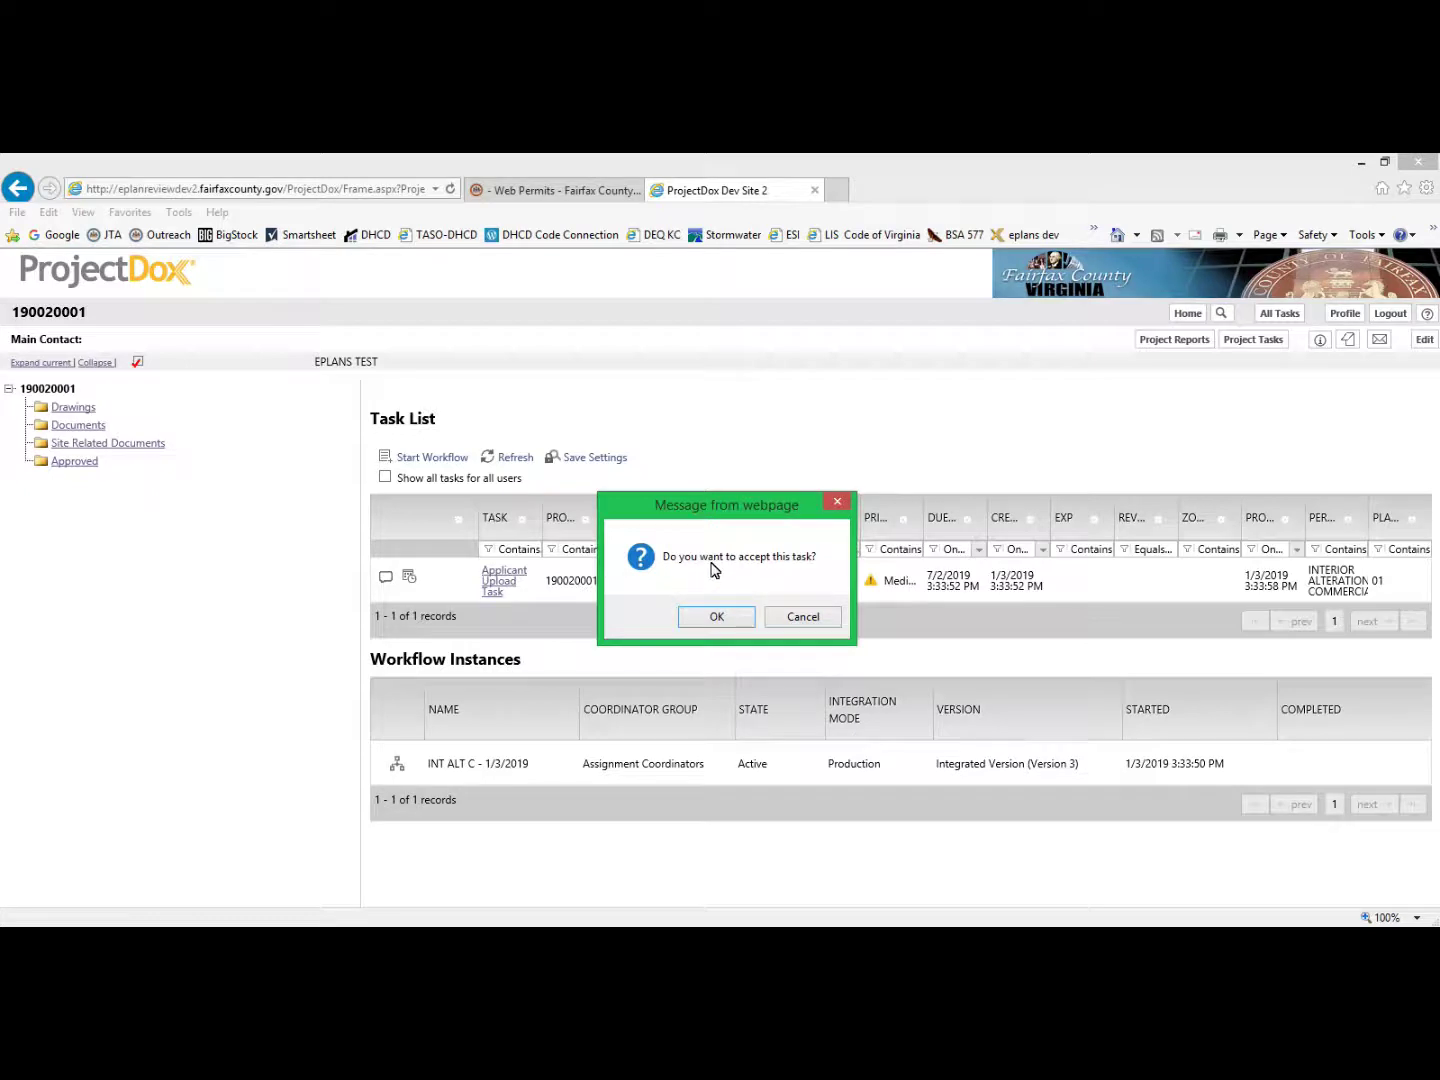
click(715, 616)
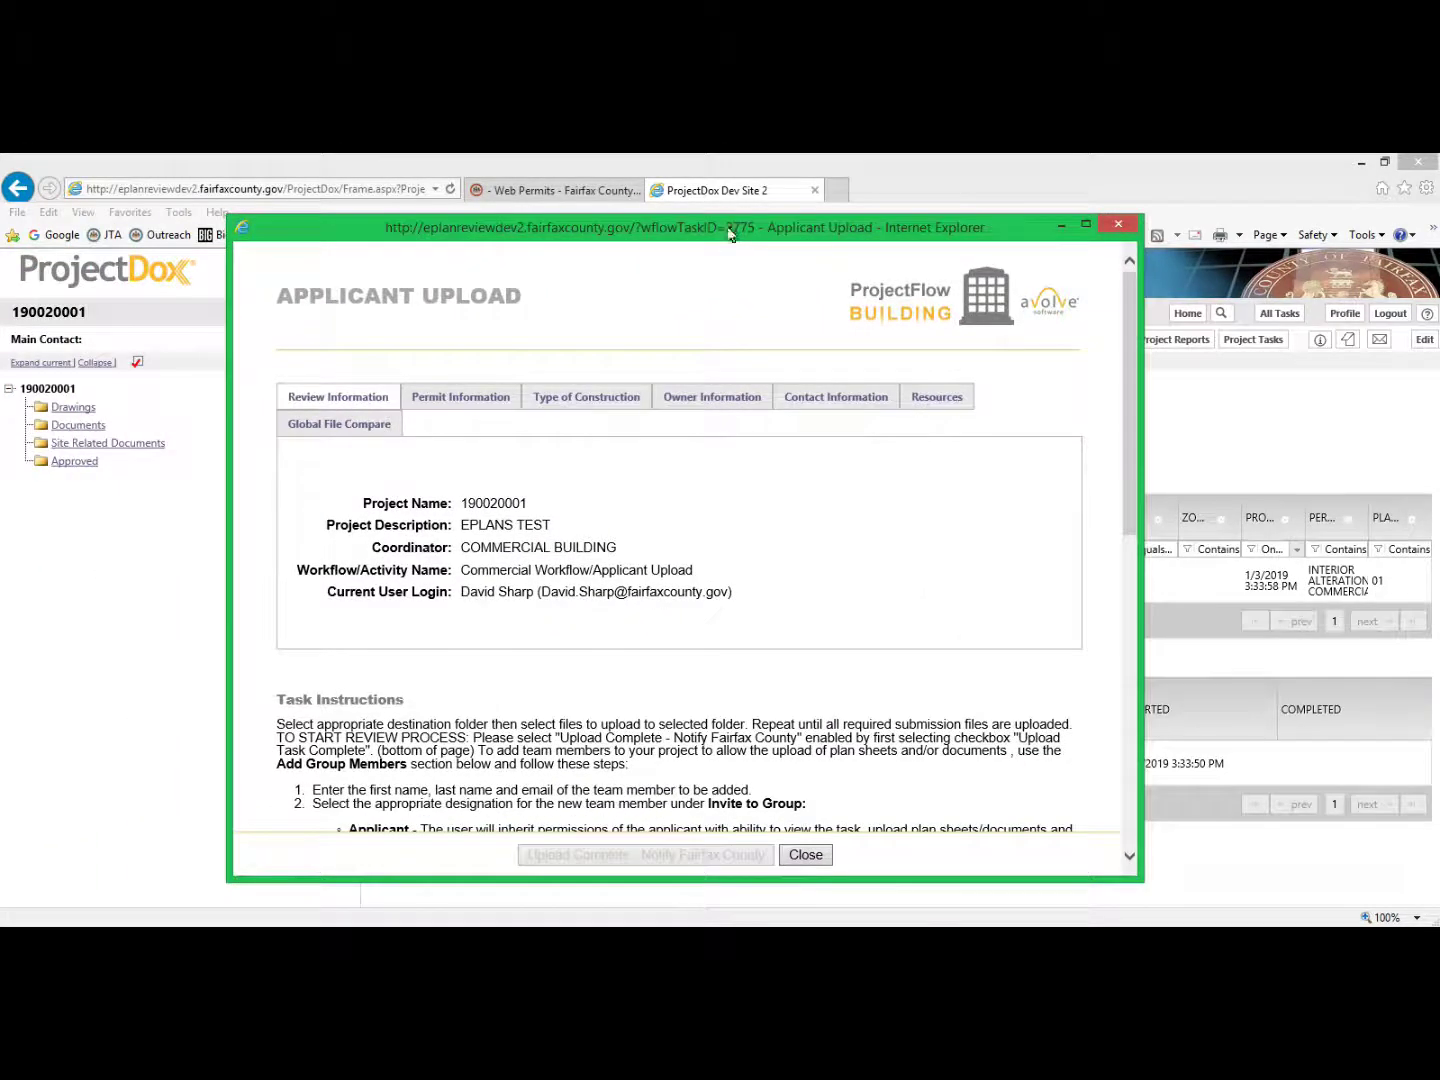
- Review the Applicant Upload form's instructions, destination folders and group member sections, plus its permit information and type of construction
scroll(935, 600, down, 7)
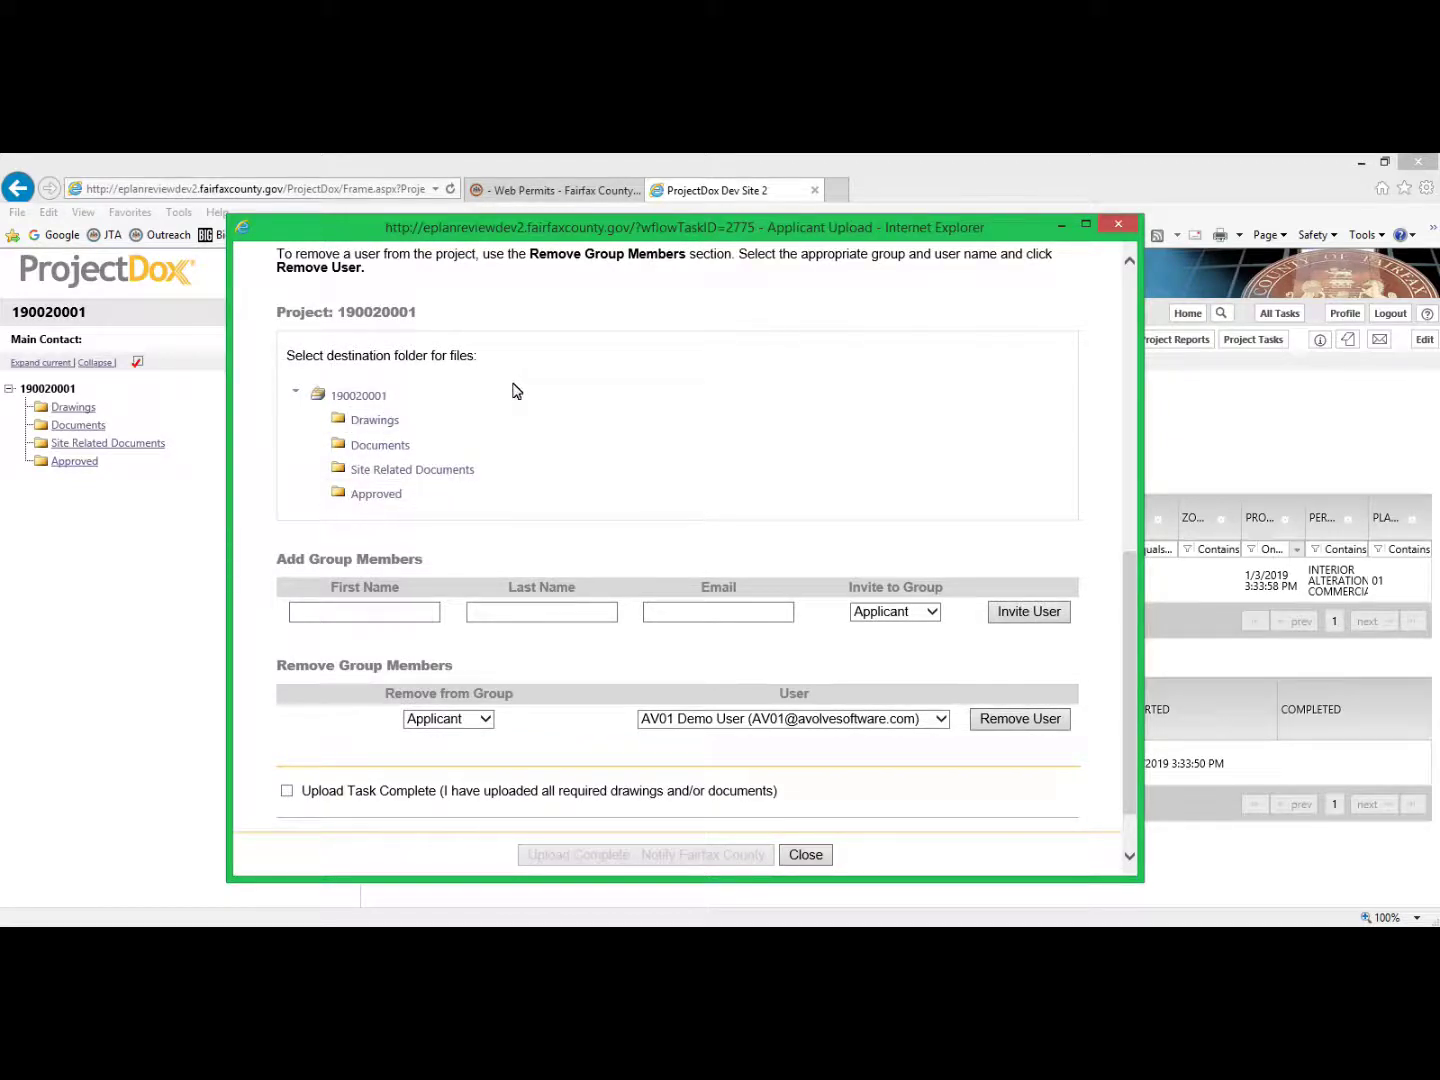
scroll(1129, 662, down, 2)
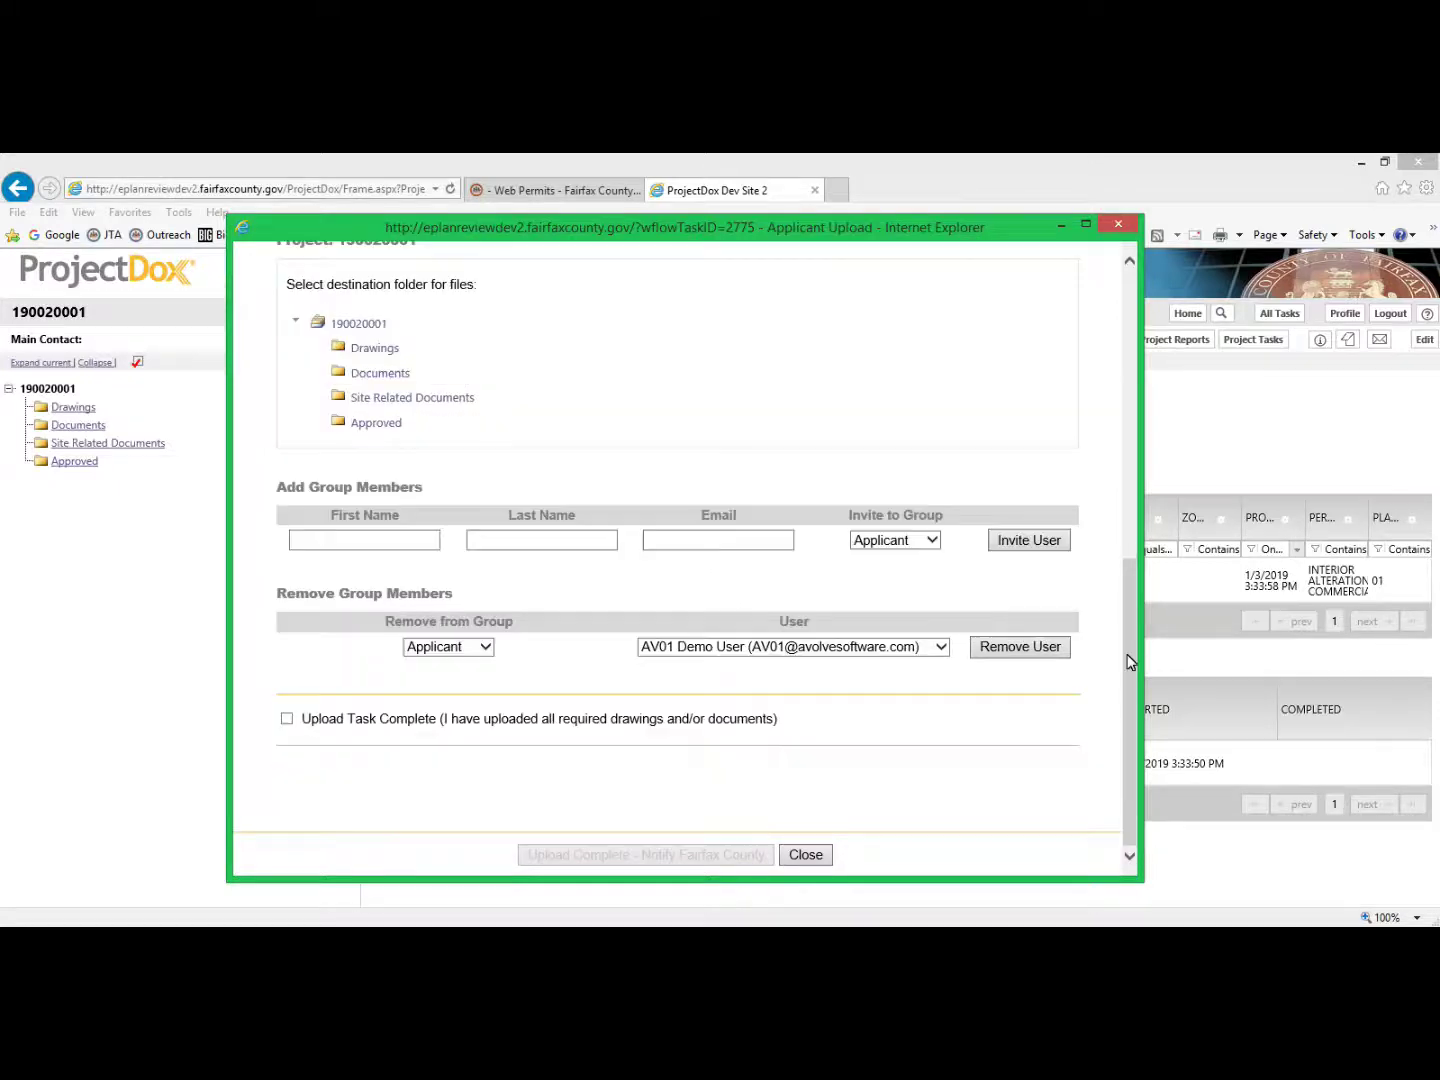
drag(1128, 662, 1109, 347)
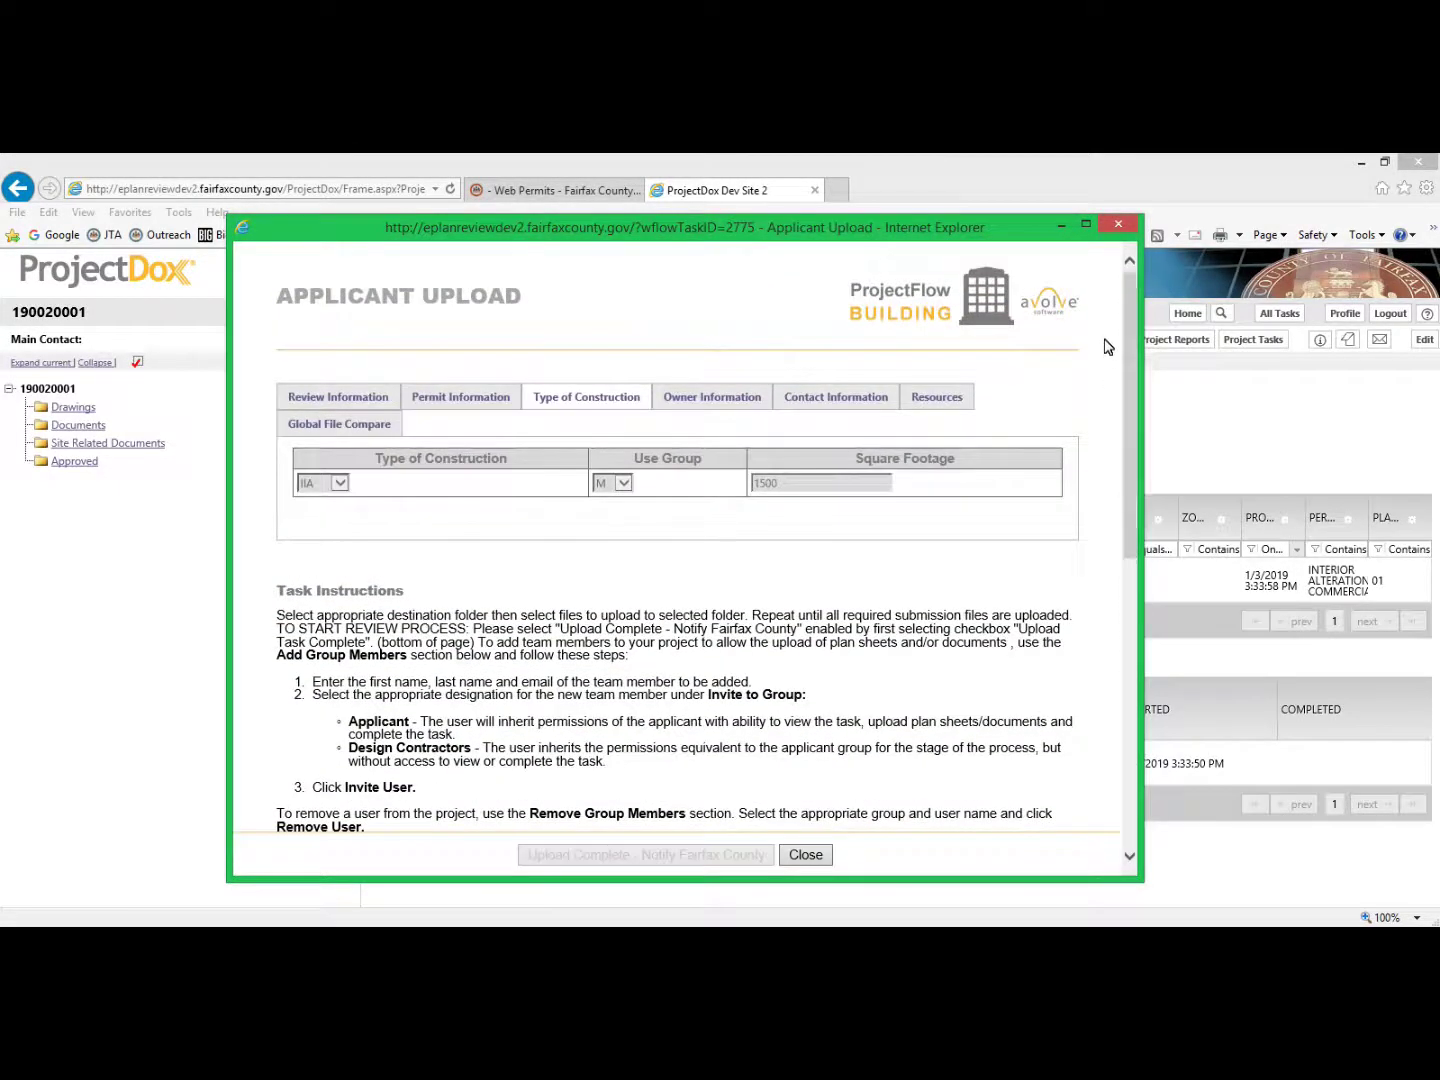
click(297, 401)
click(460, 403)
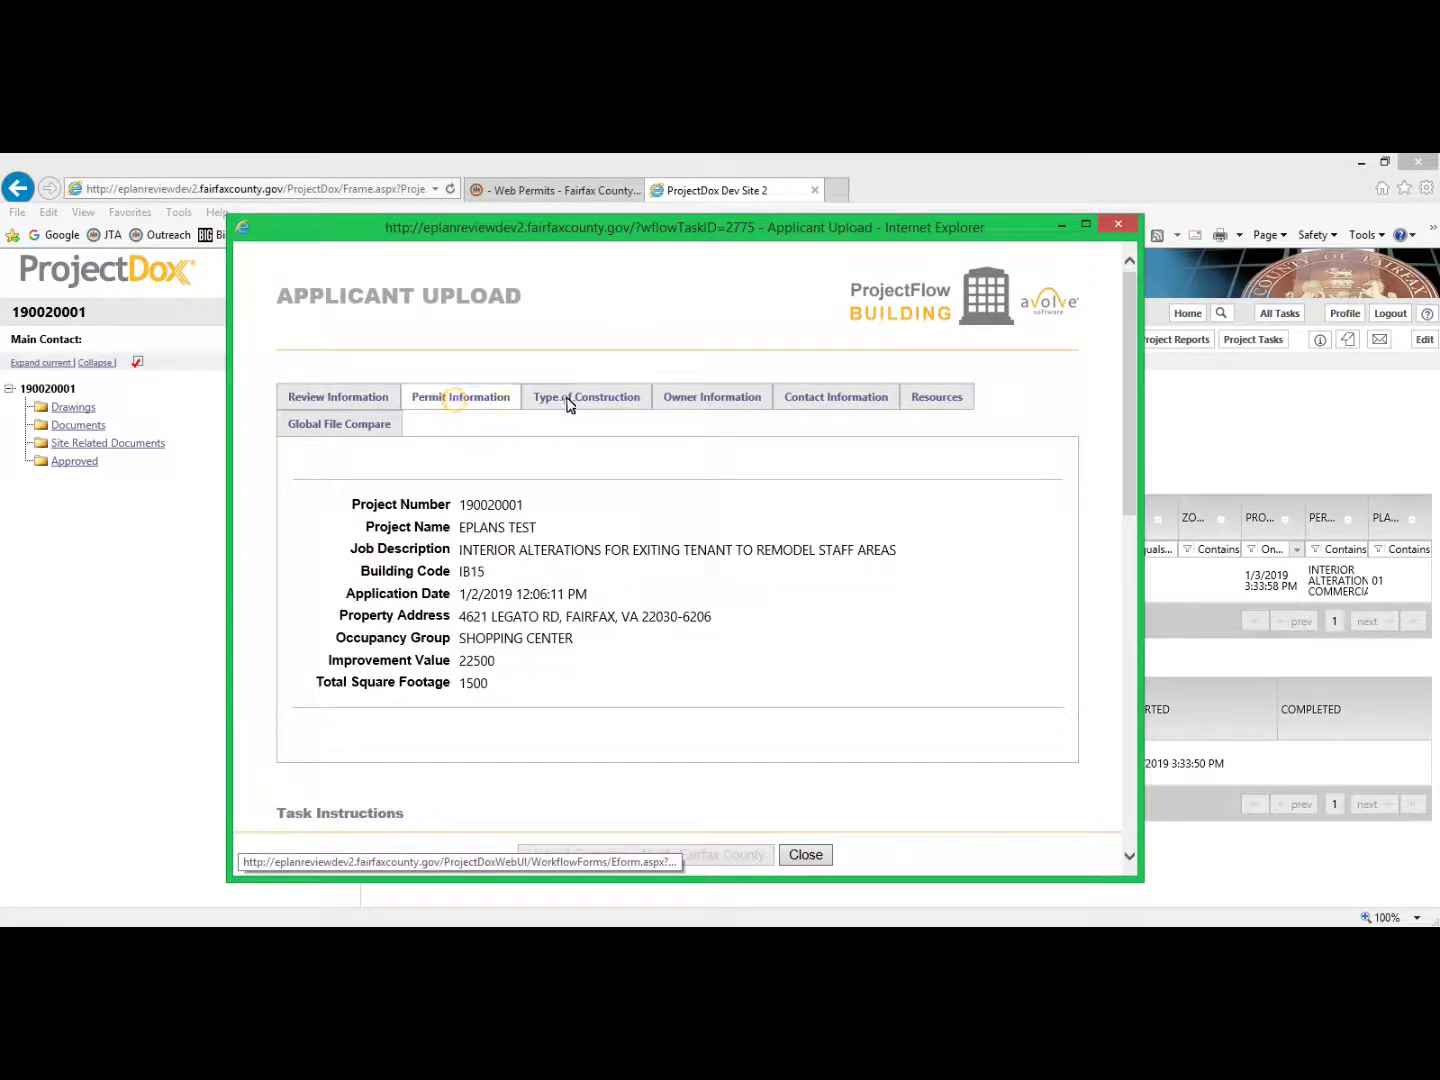
click(567, 403)
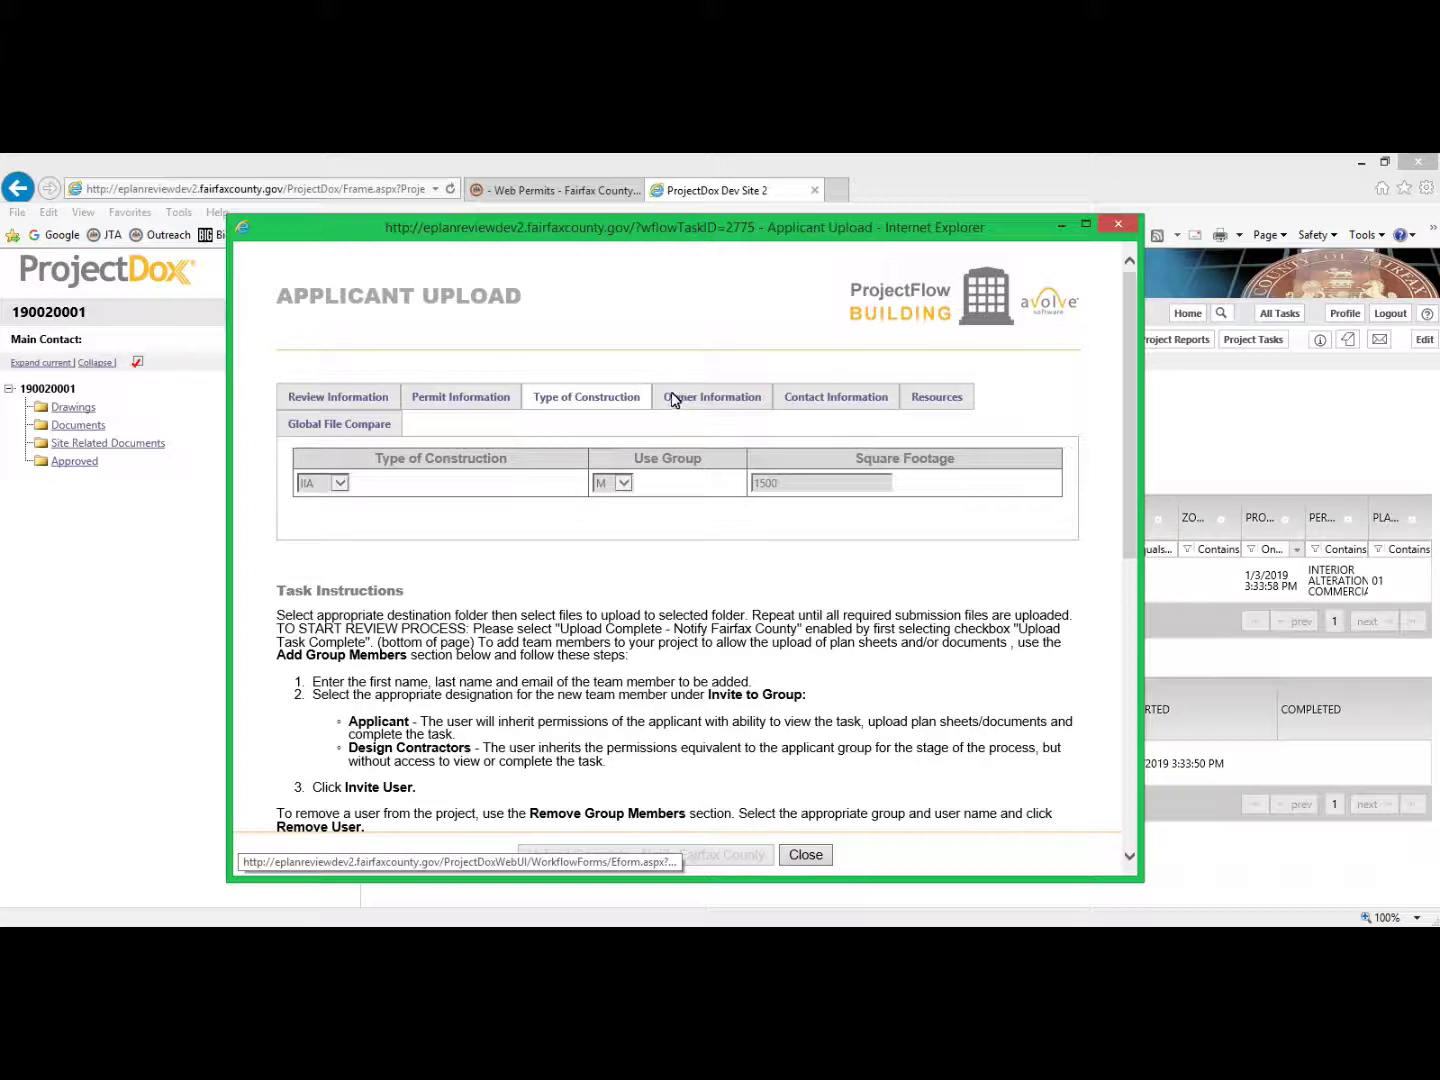
- Choose the Drawings folder as the upload destination and start selecting files for it
drag(1133, 305, 1124, 532)
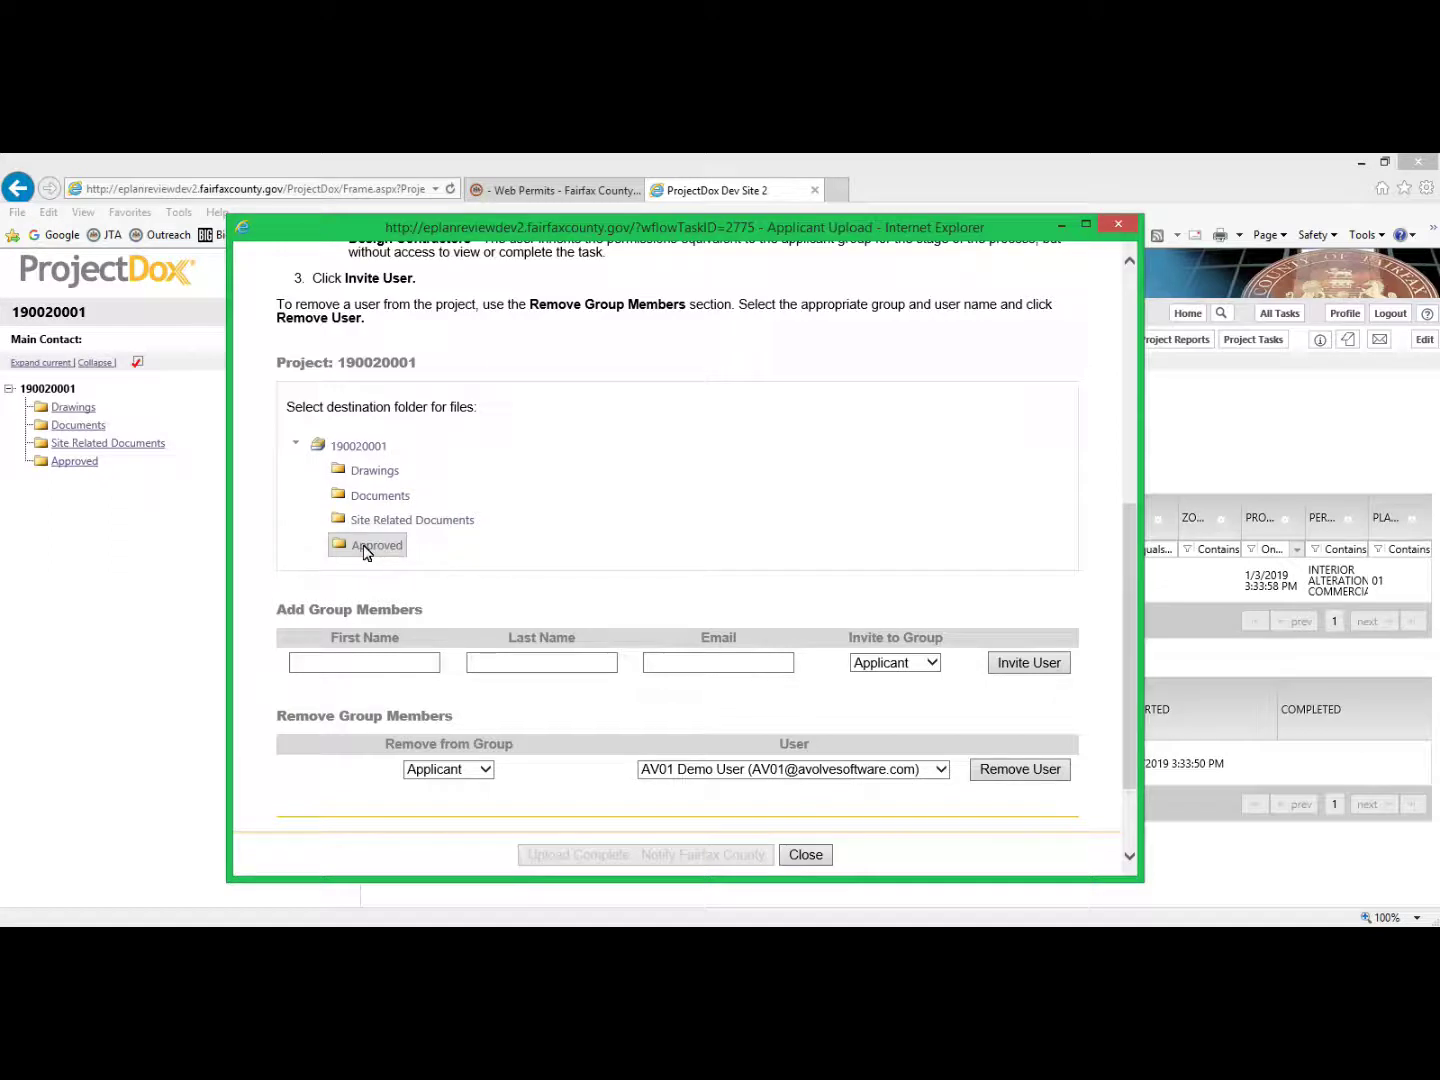
click(380, 472)
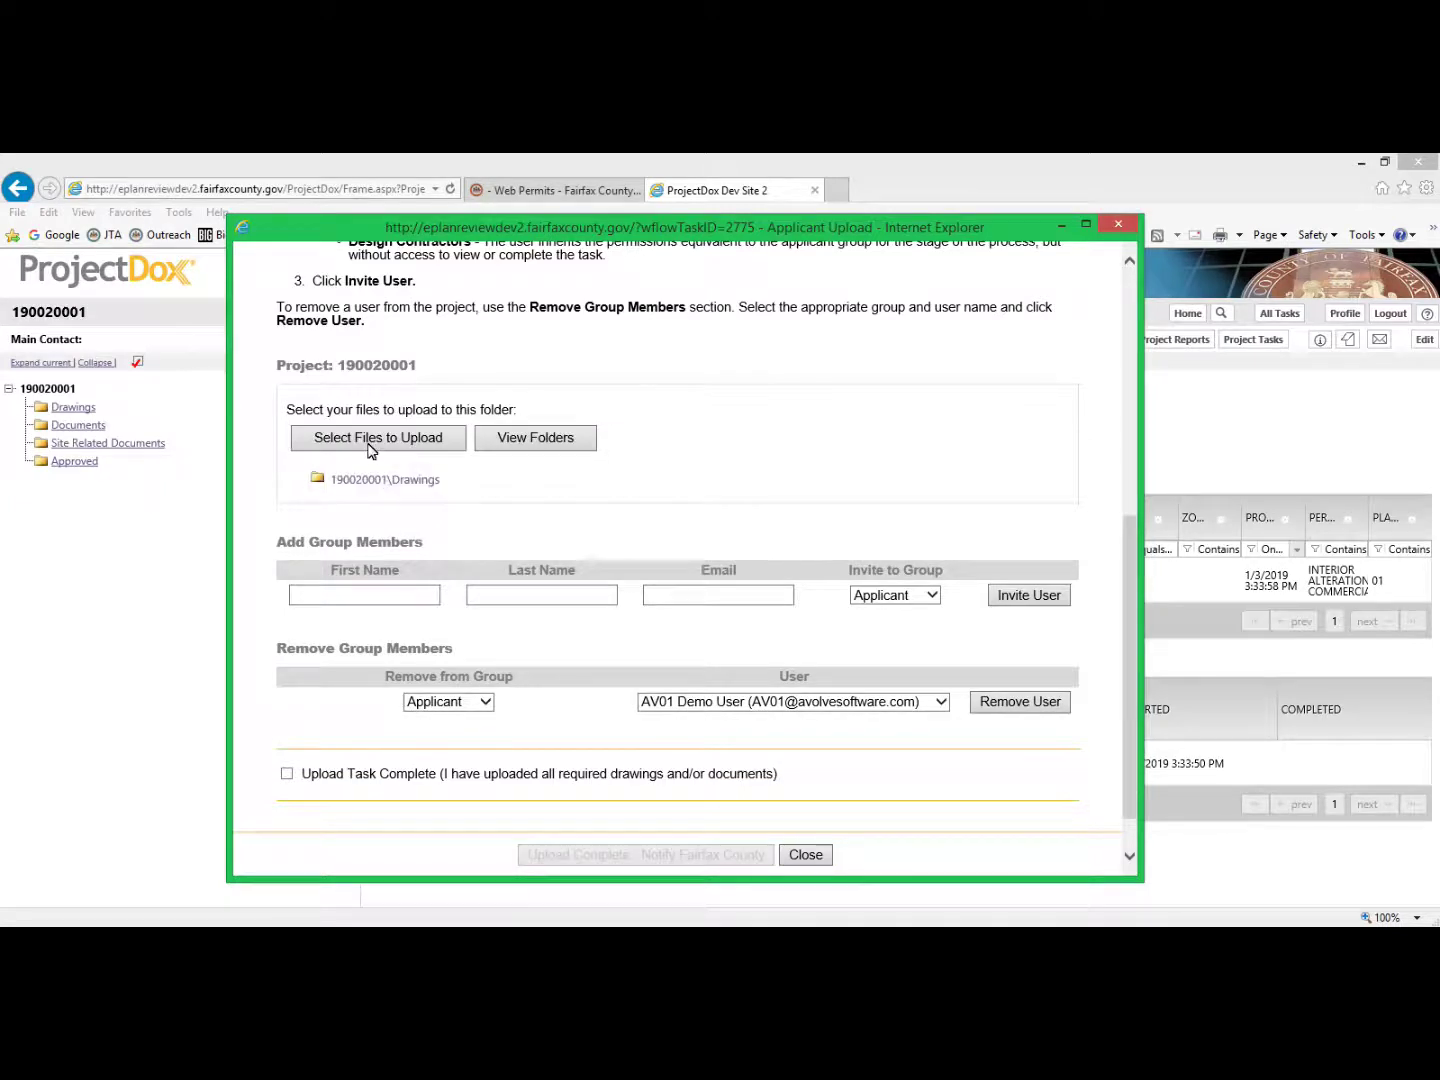
click(369, 446)
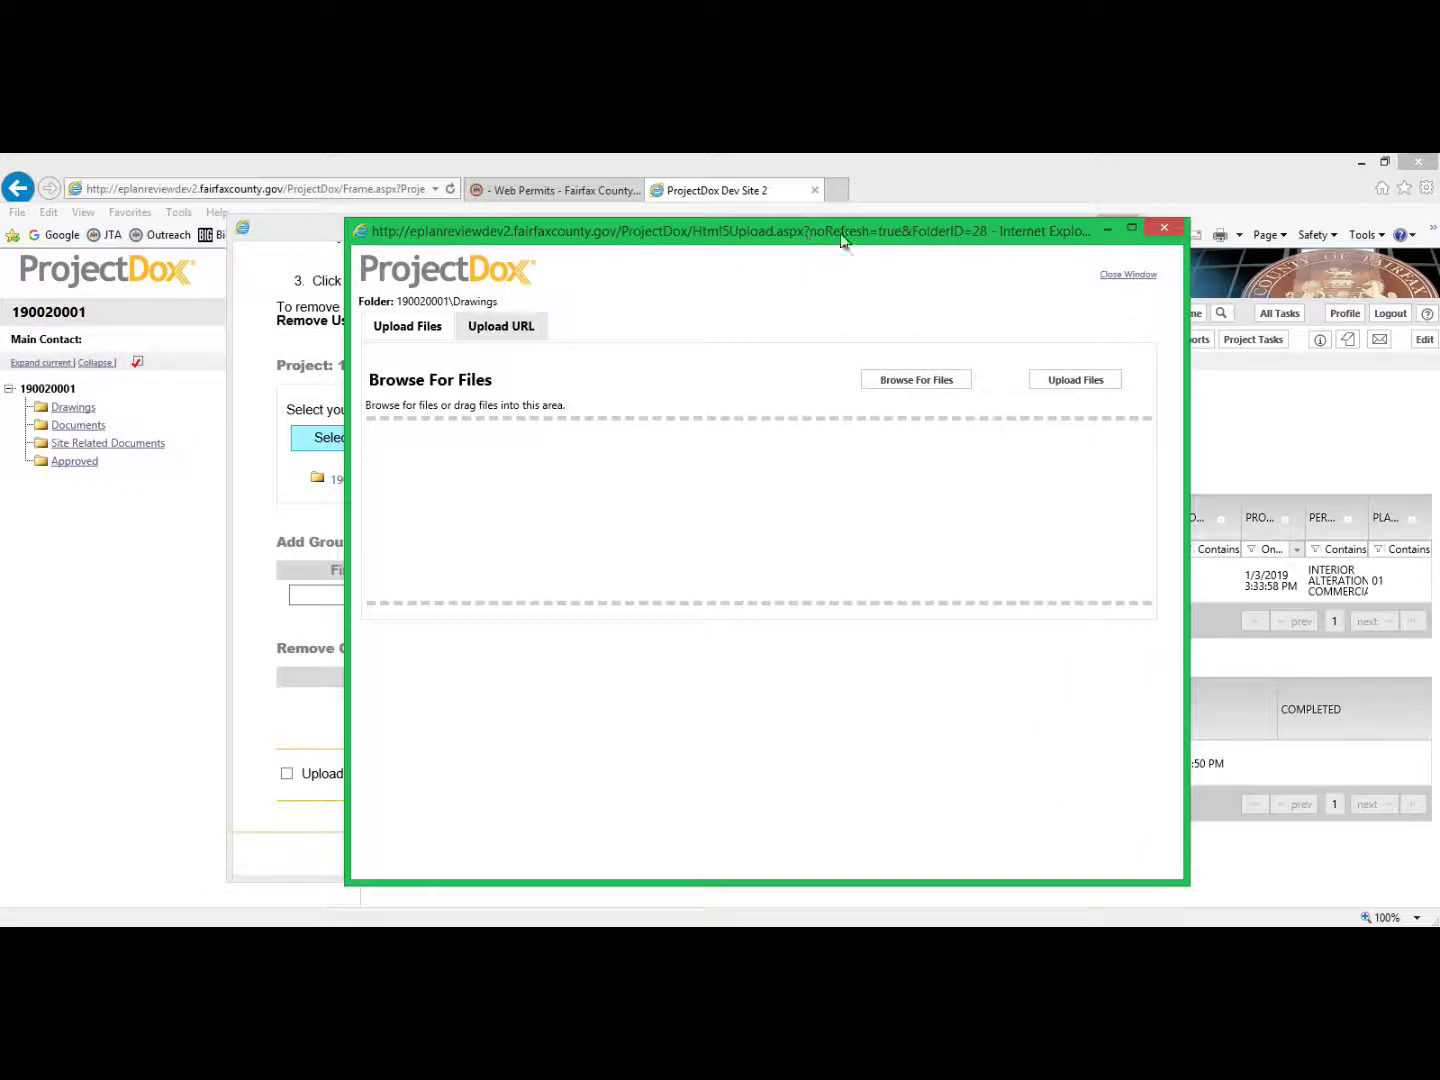
- Add all PDF sheets in the Alt Sample 1 folder, from 000_Coversheet through P002_Plumbing_Details, to the upload list
click(919, 380)
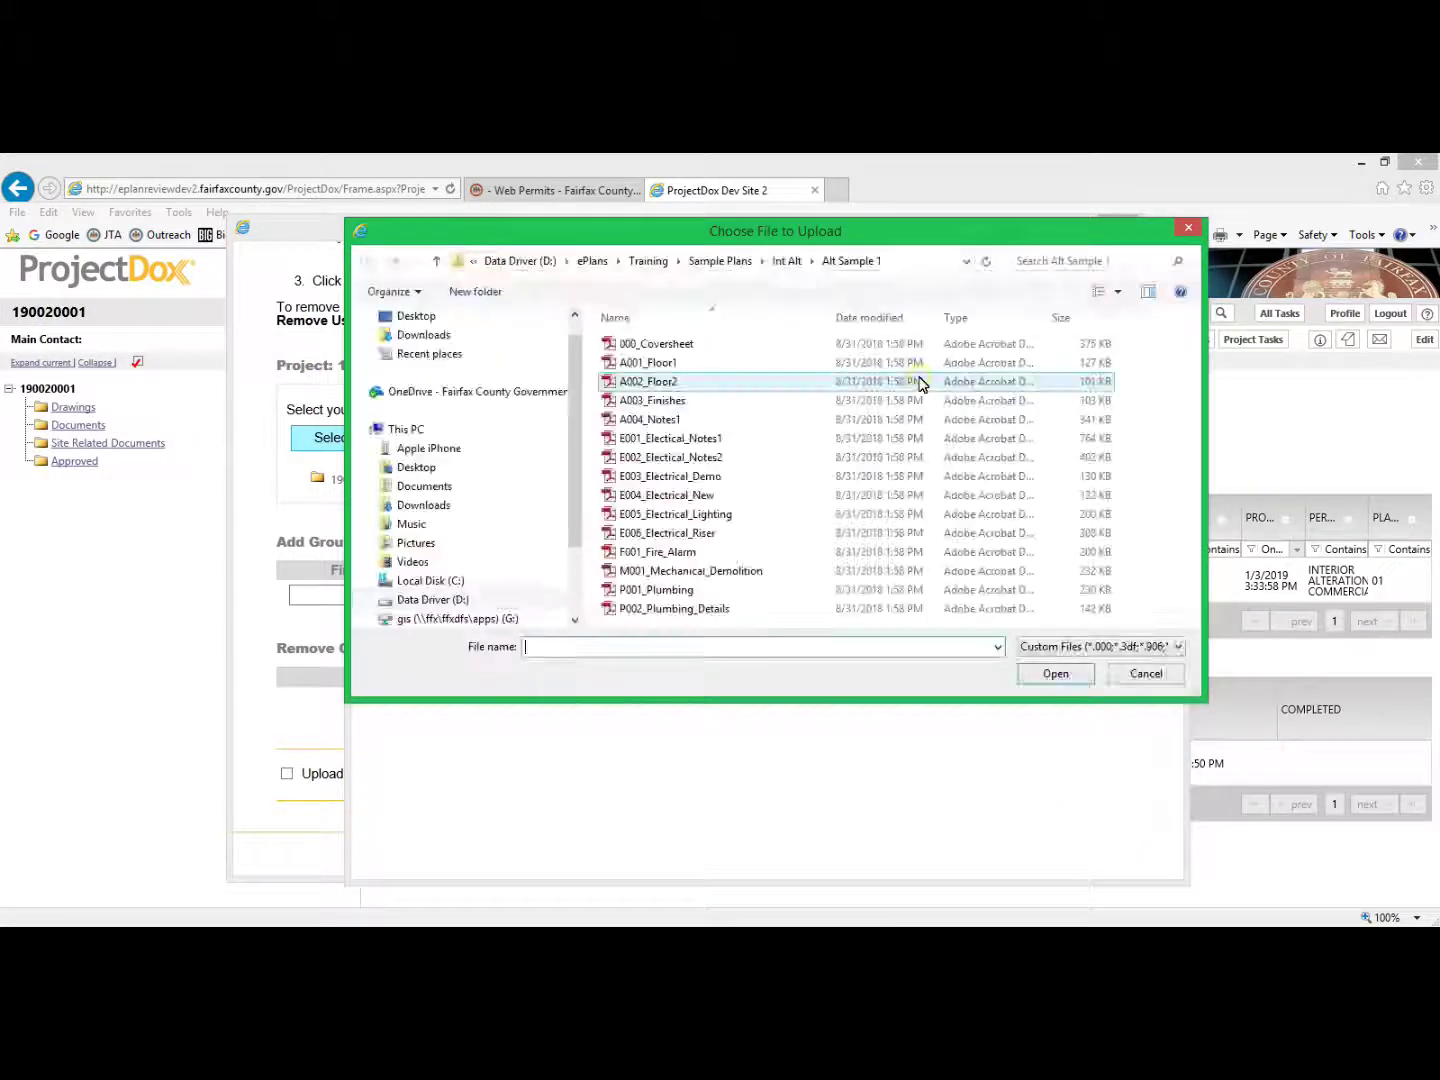
click(427, 600)
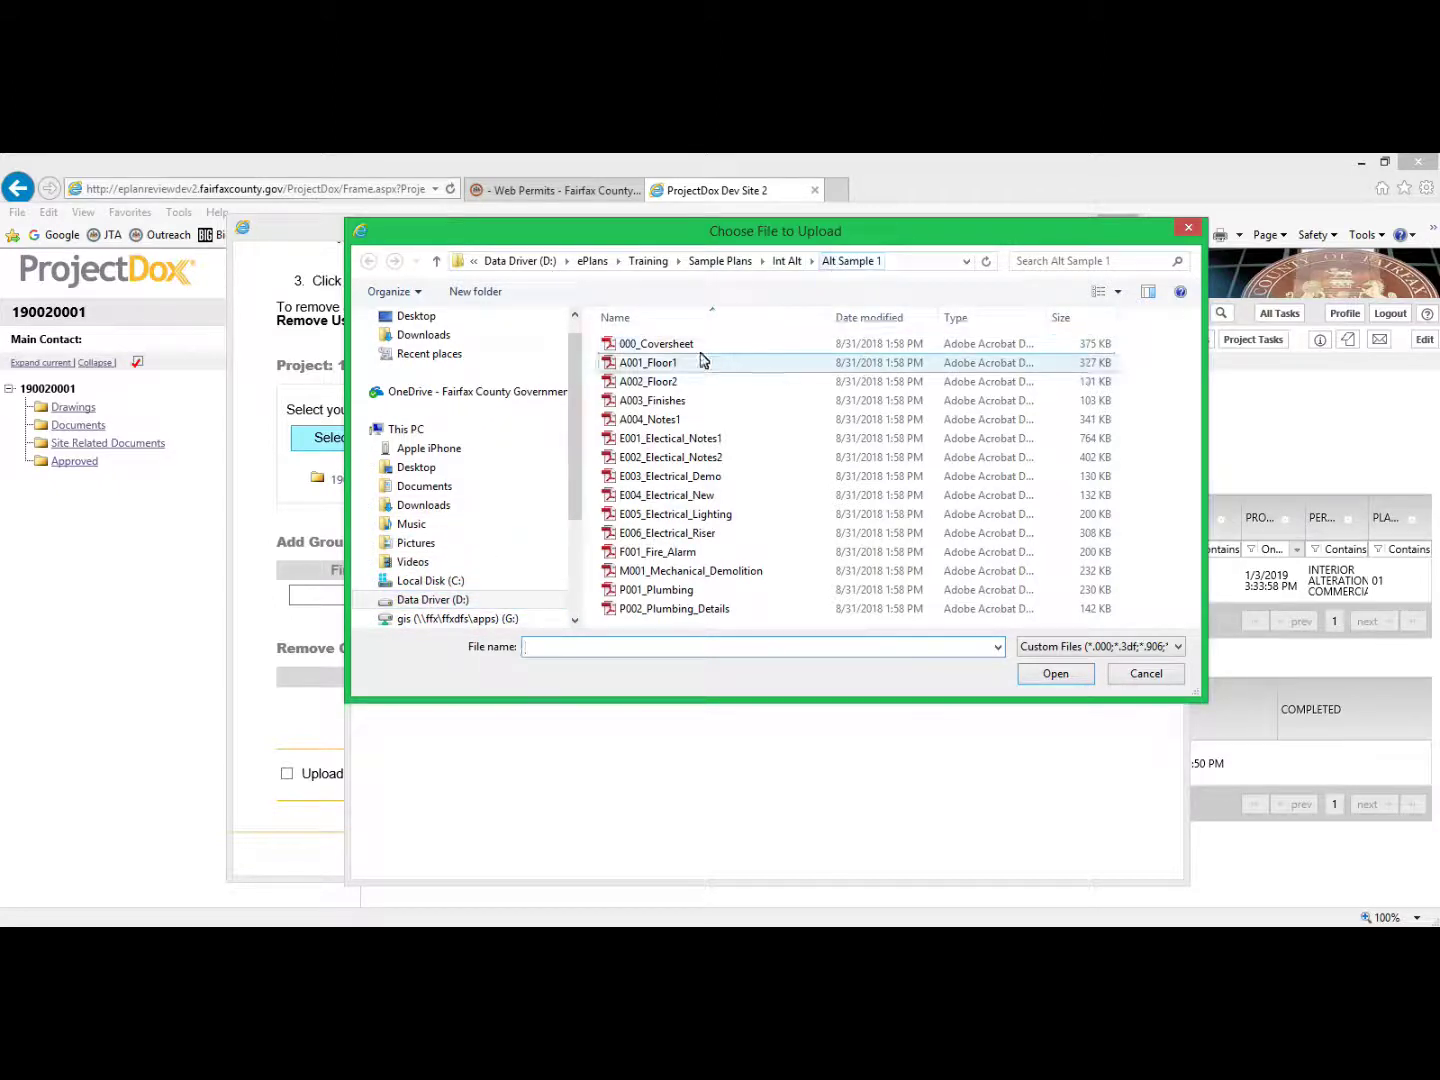
click(660, 345)
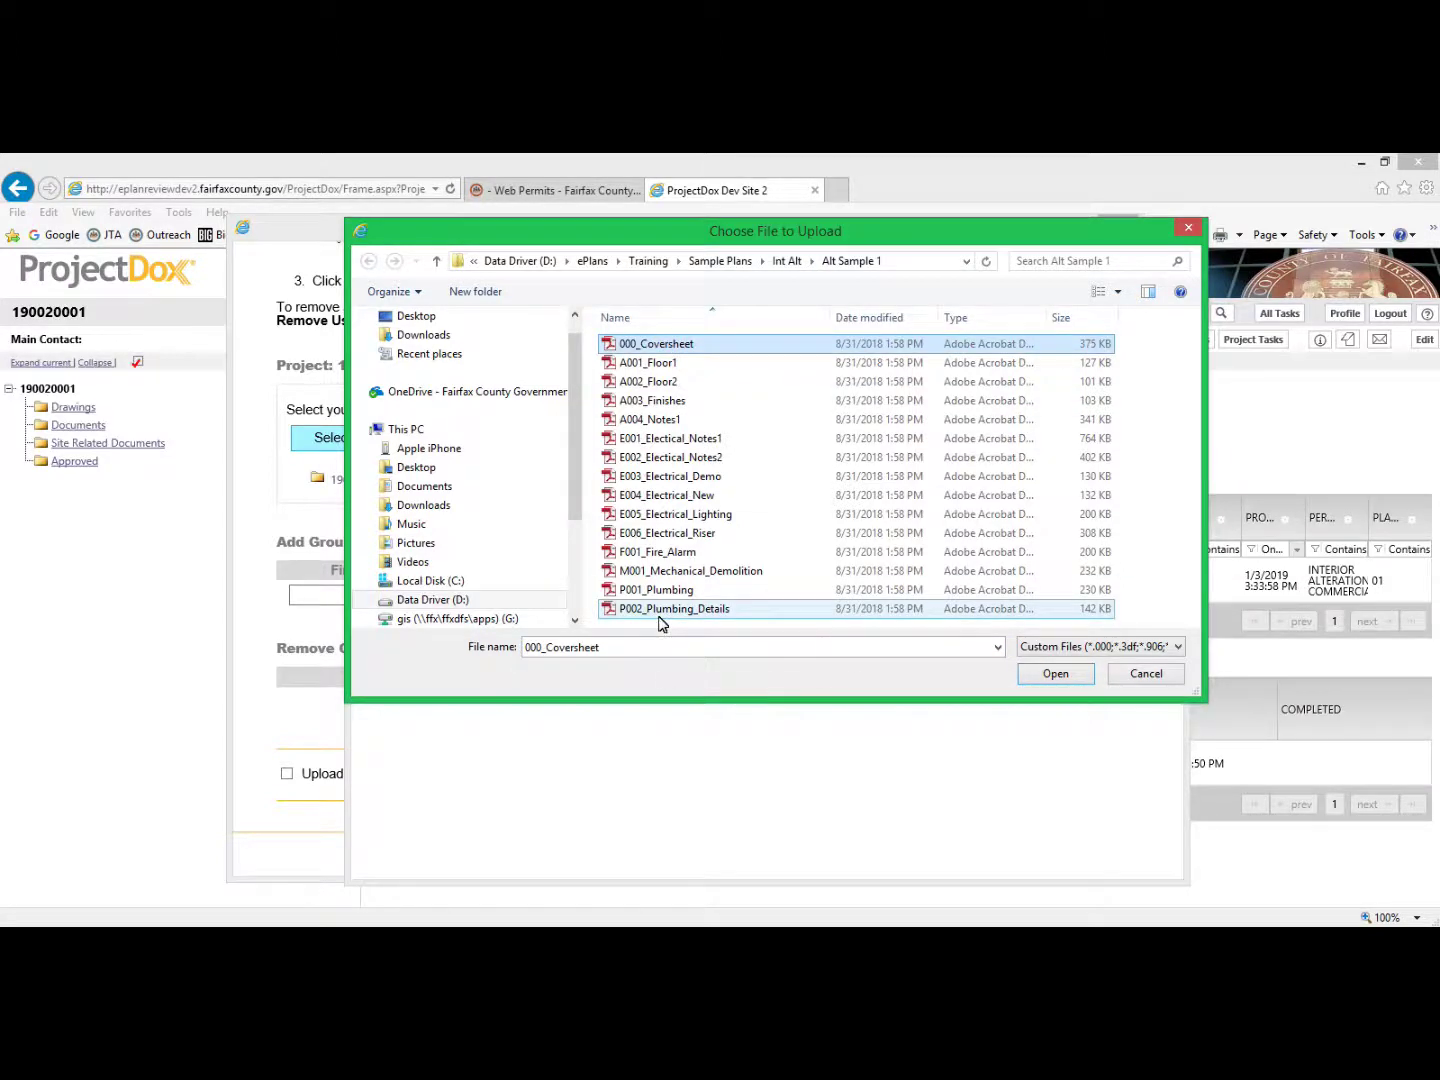
shift+click(660, 609)
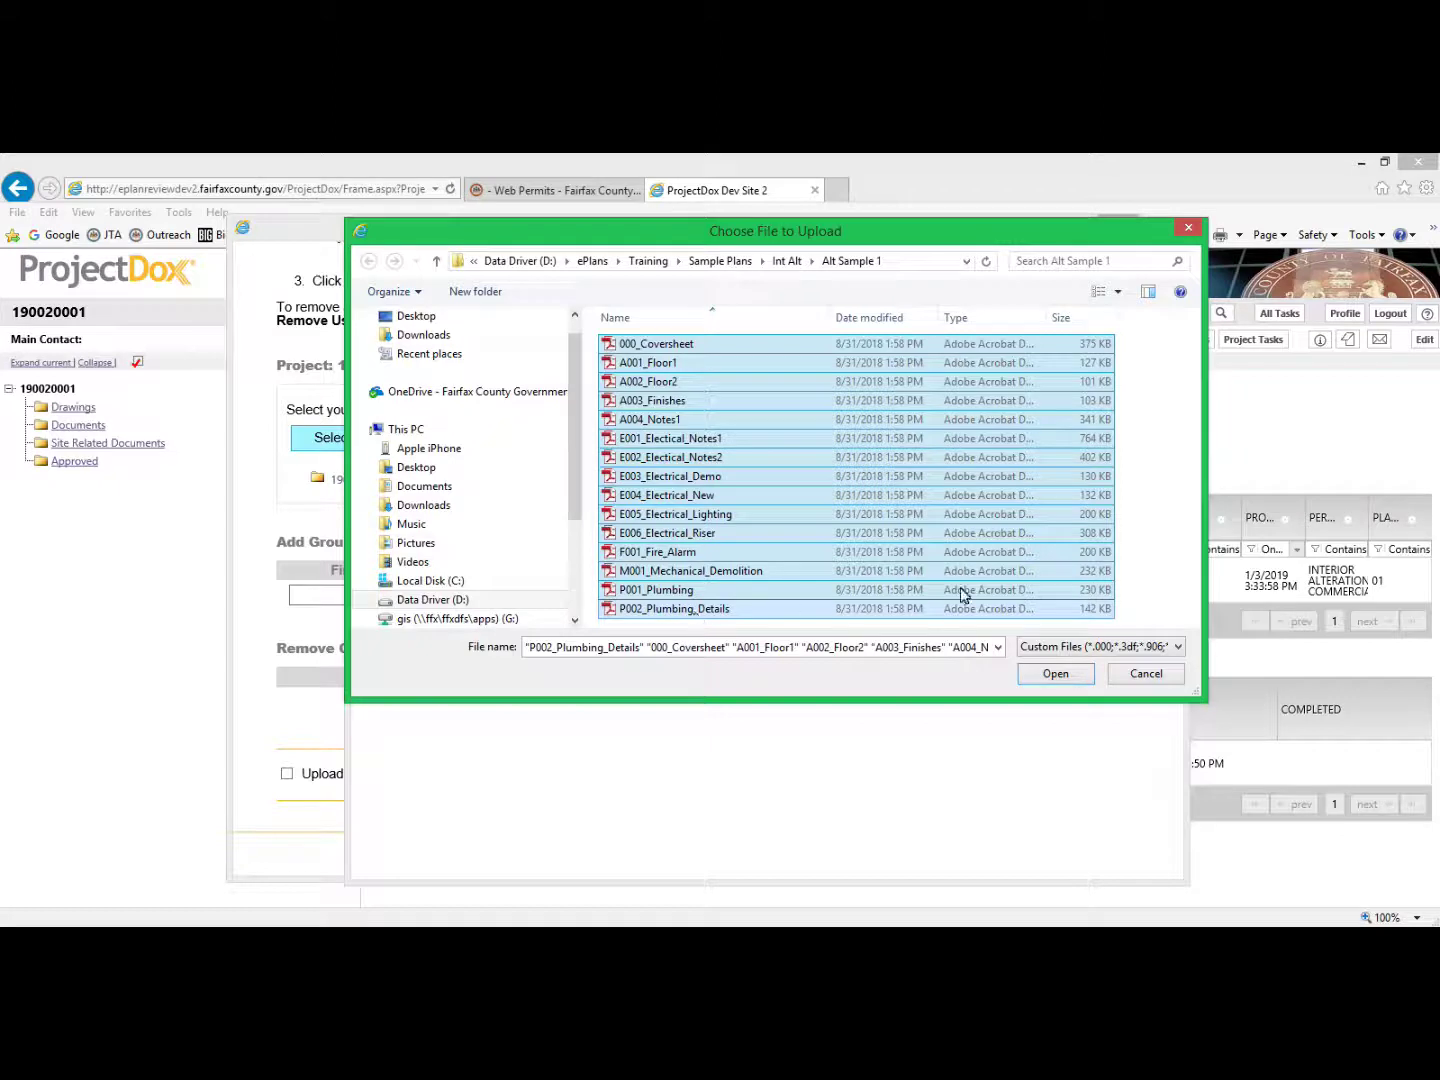
click(1057, 675)
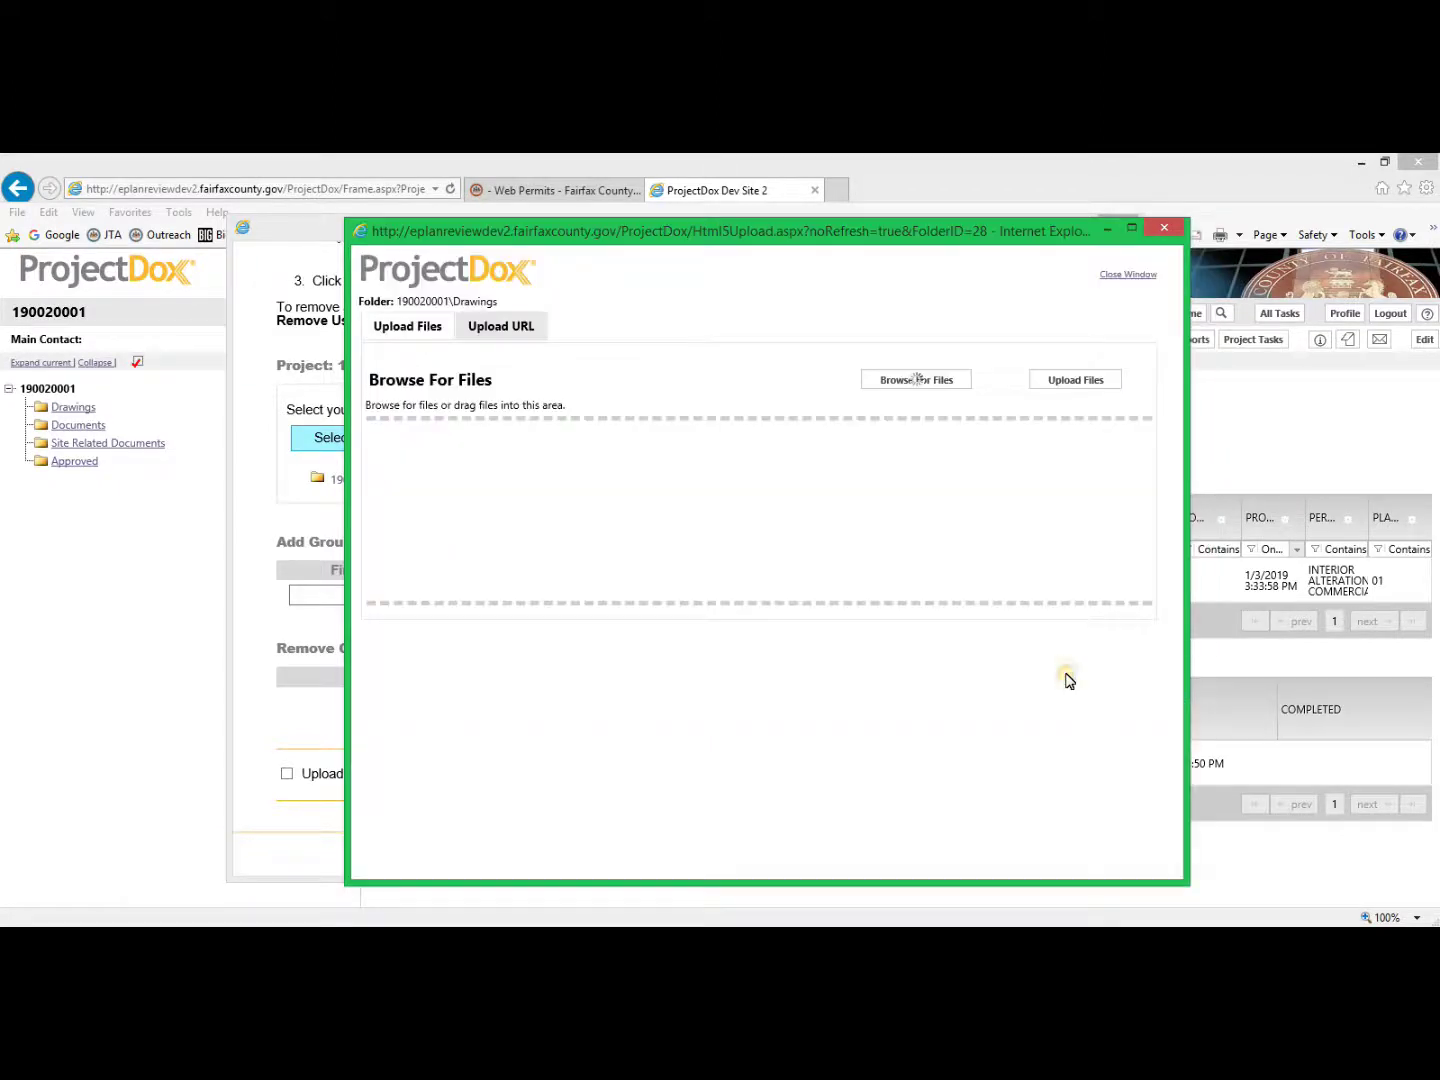
- Check the list of selected drawing files, upload them to the Drawings folder and close the upload window
drag(1126, 471, 1125, 515)
click(1079, 391)
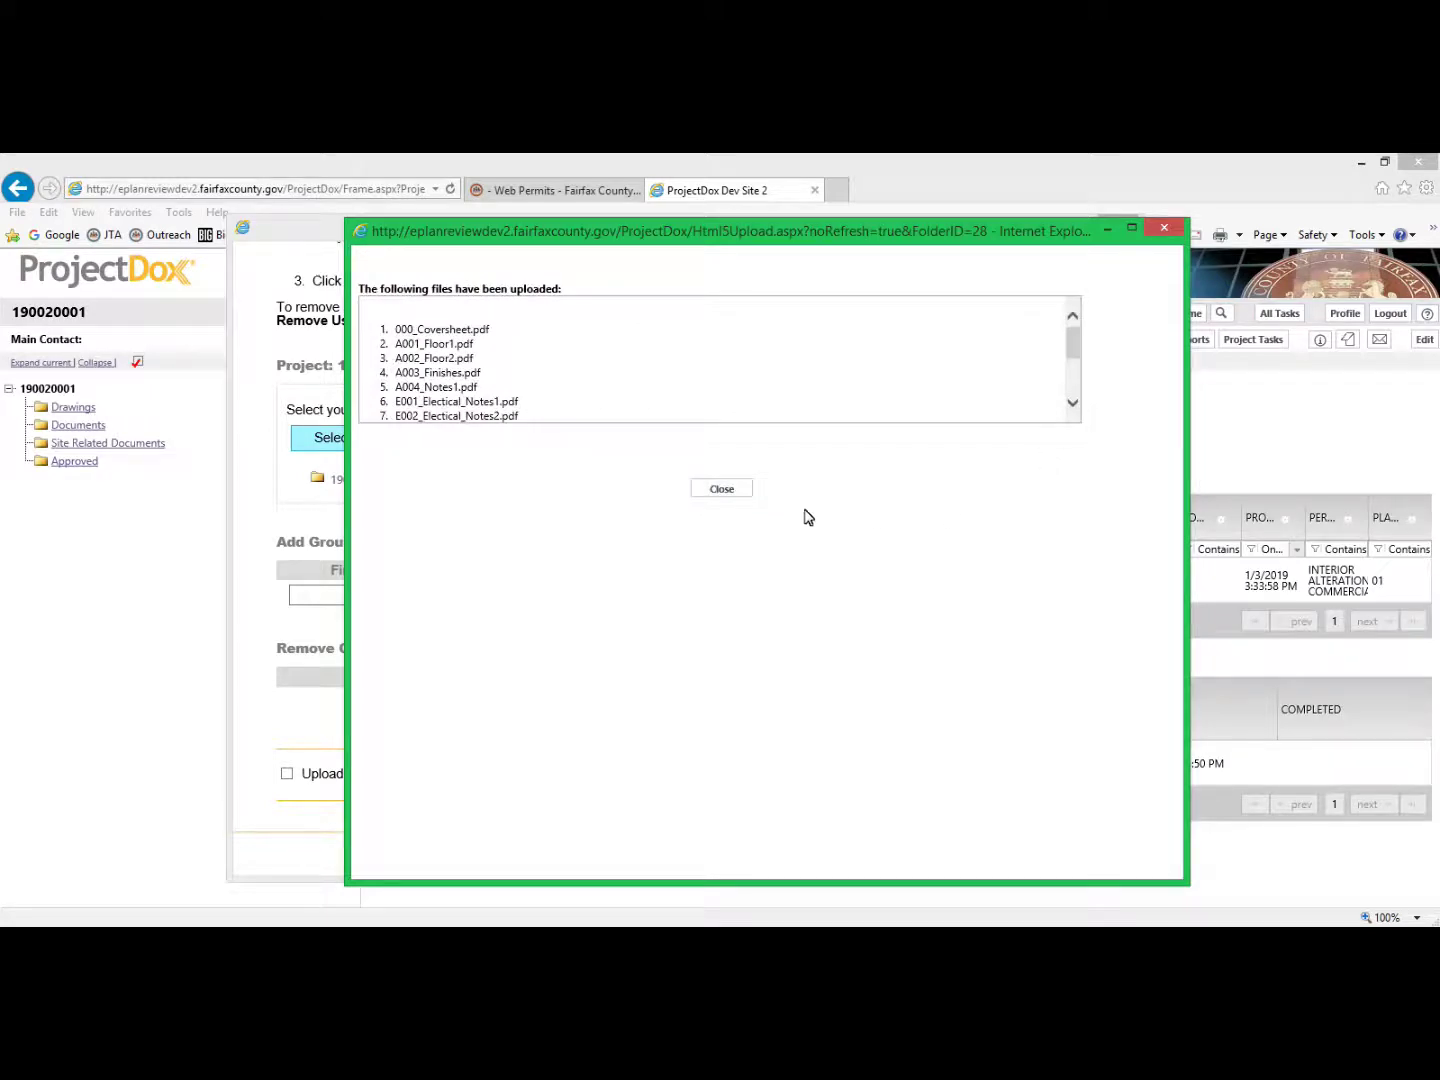
click(724, 492)
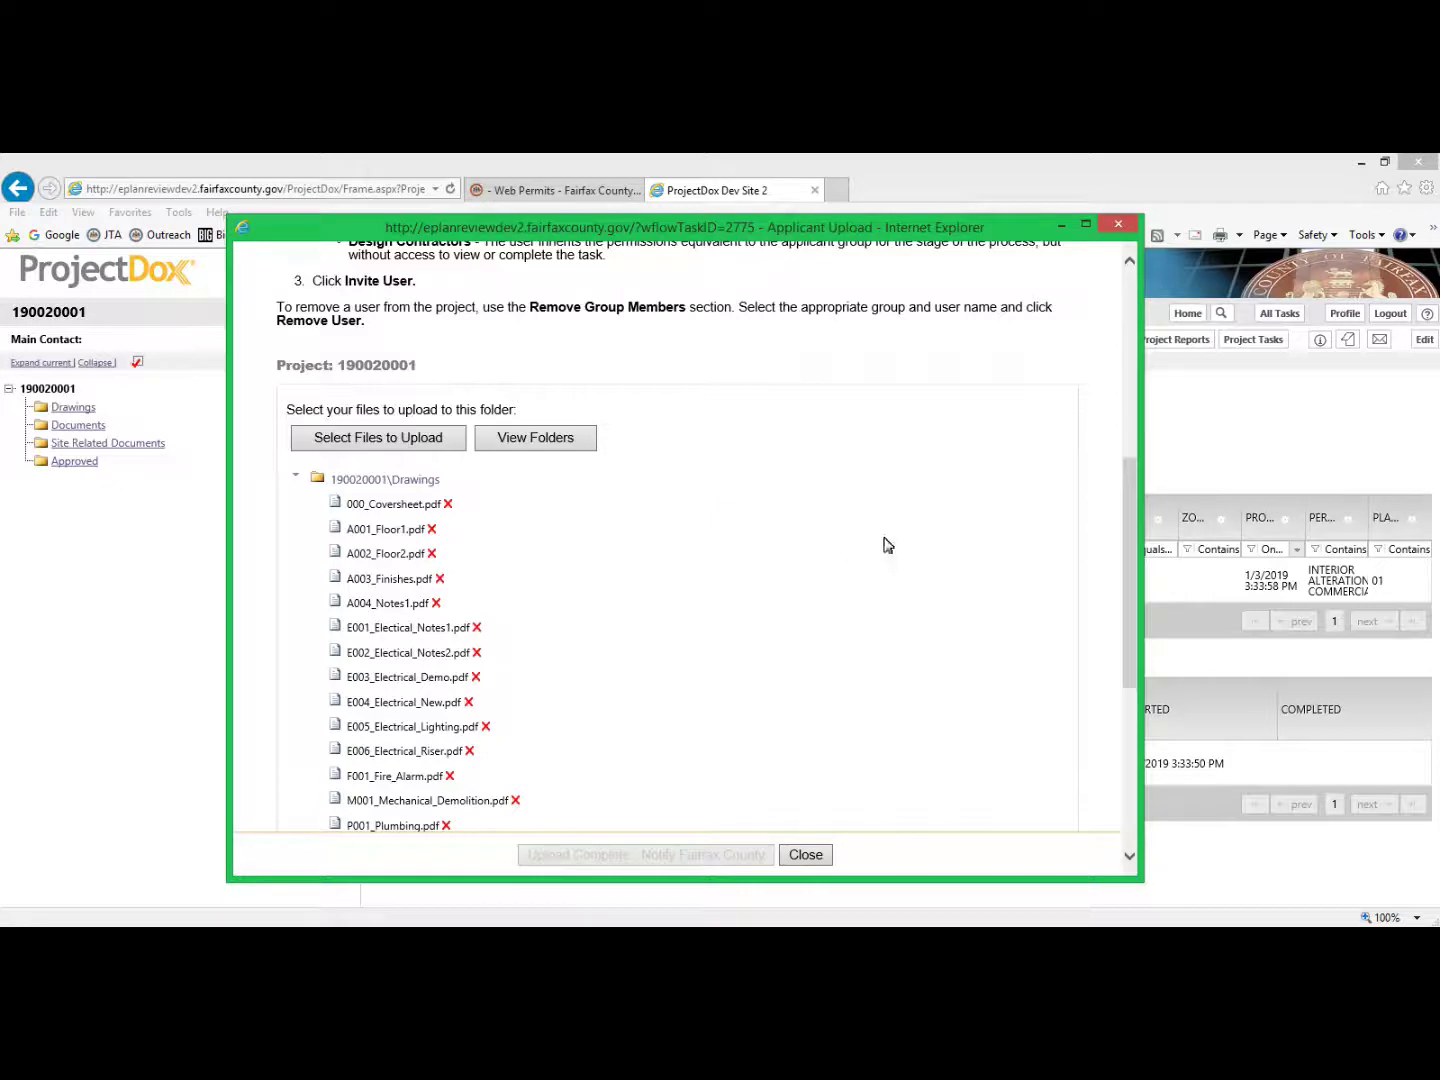
- Check the uploaded drawings, mark the upload task complete, and notify Fairfax County, confirming the task's completion
drag(1129, 487, 1129, 502)
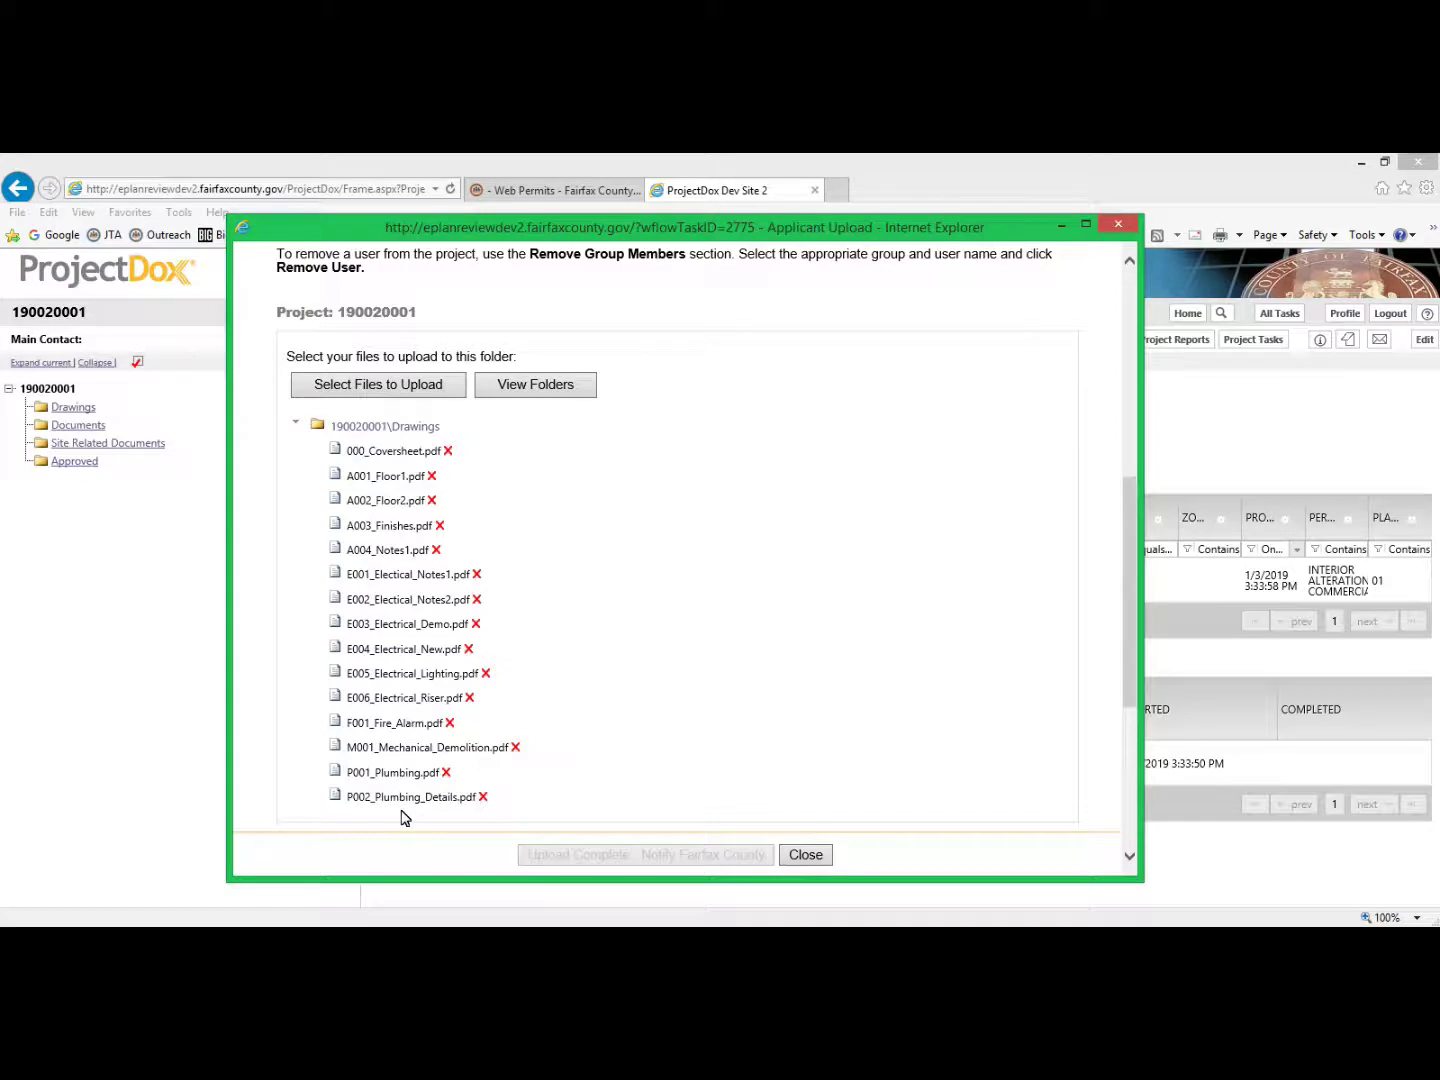
scroll(406, 817, down, 1)
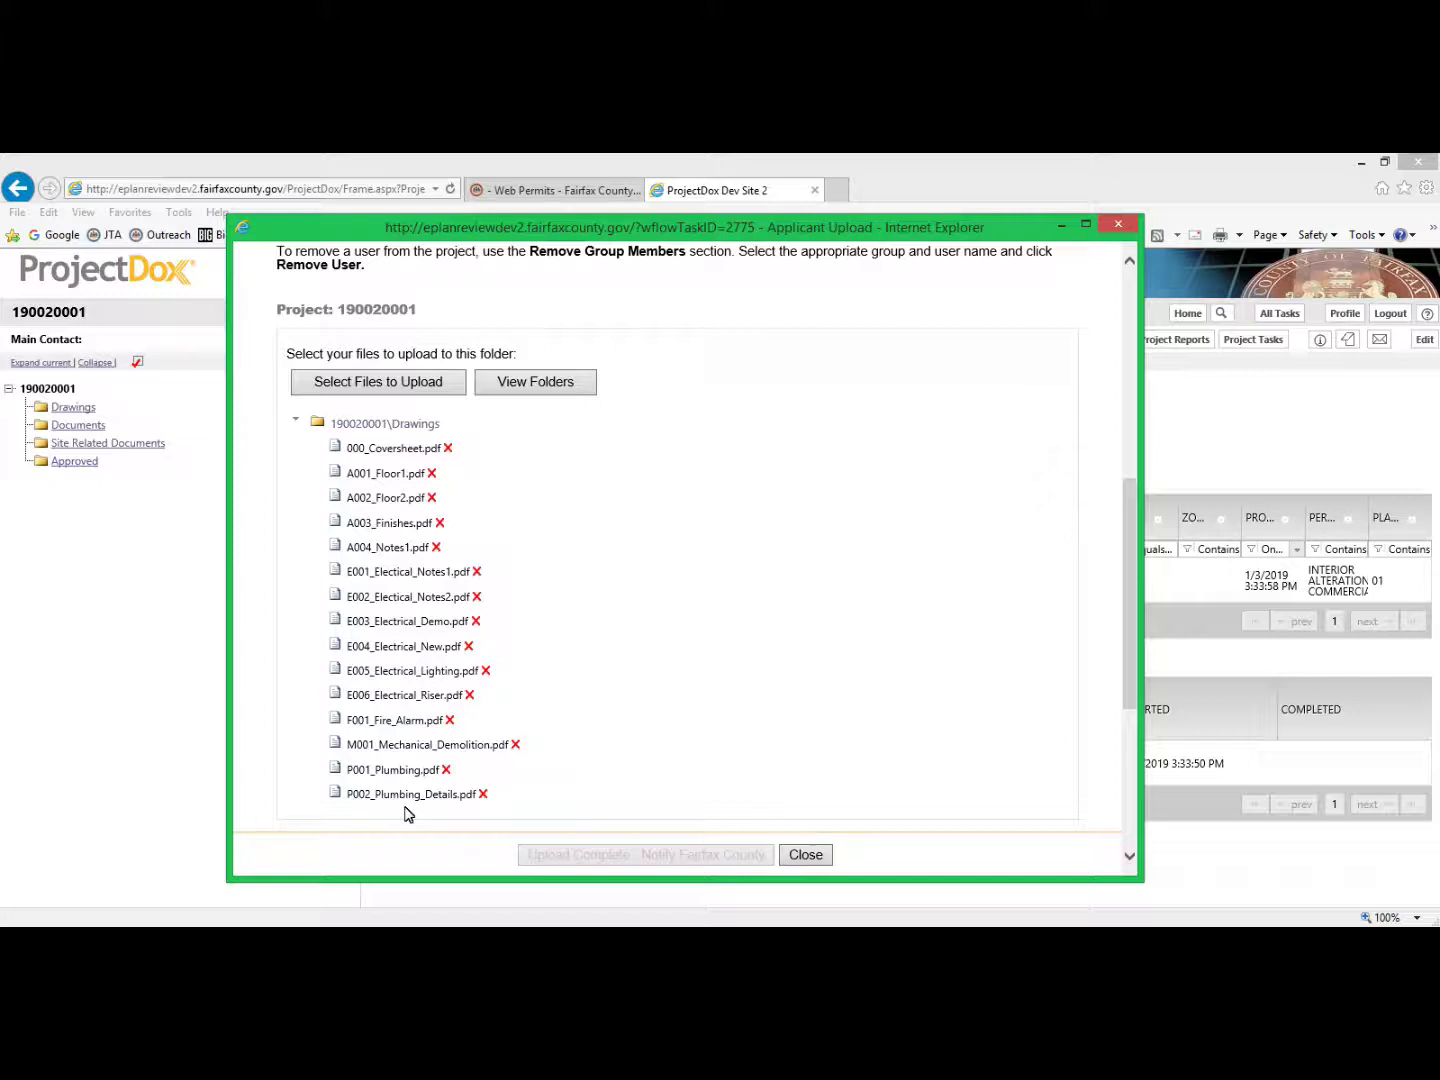
drag(1126, 577, 1122, 725)
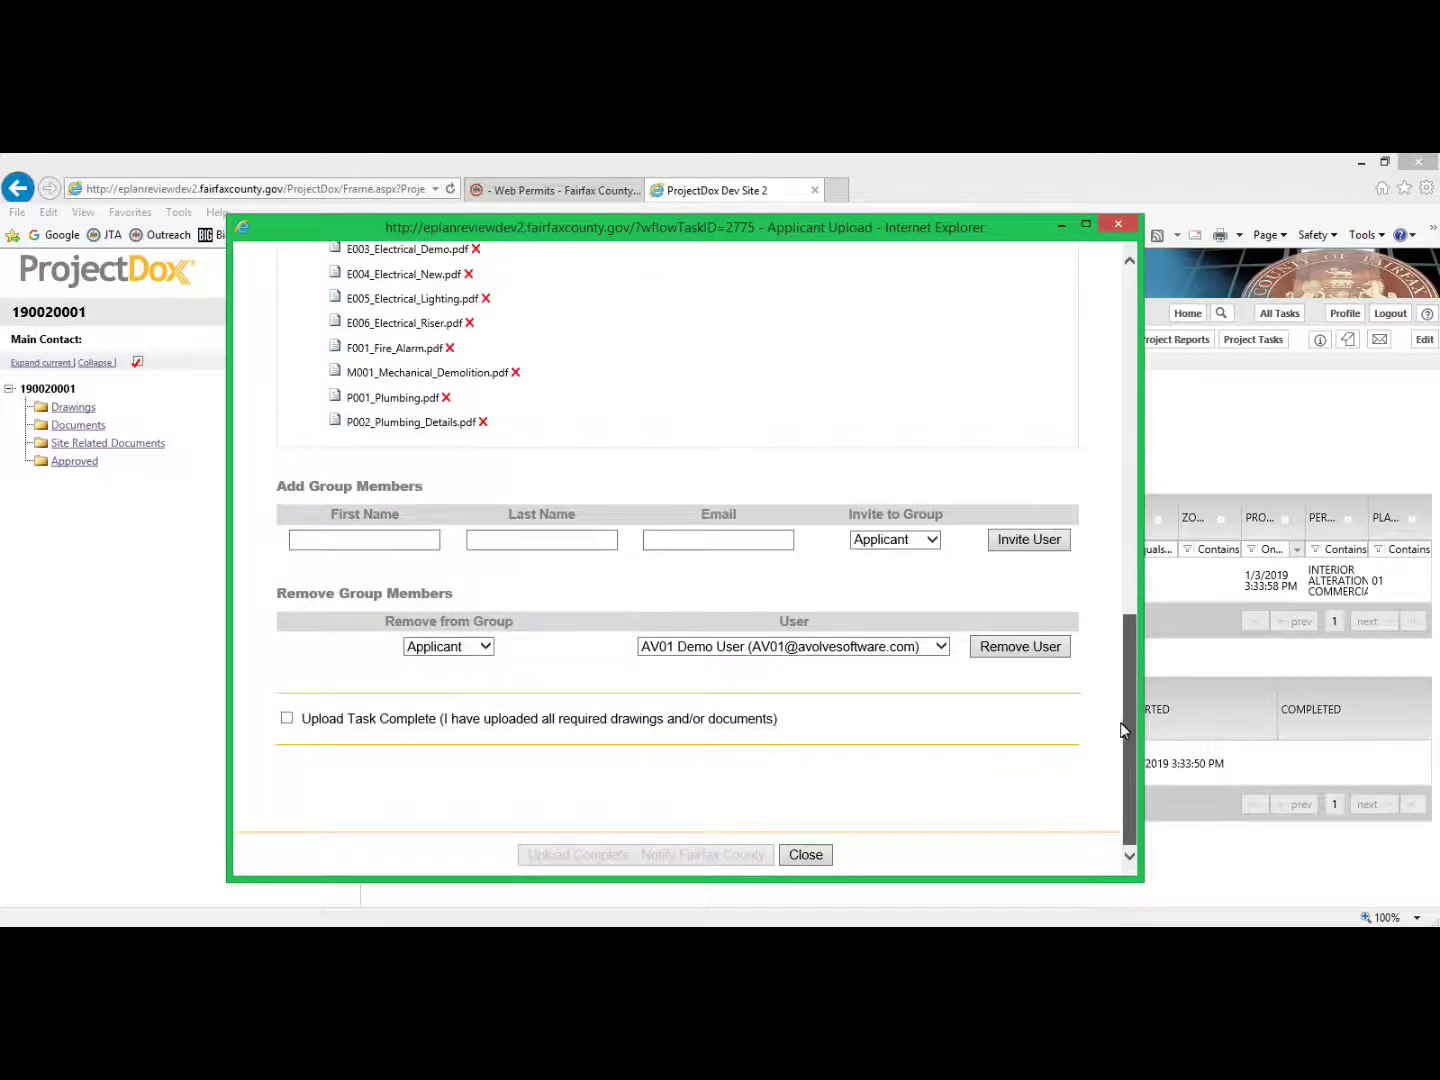
click(286, 721)
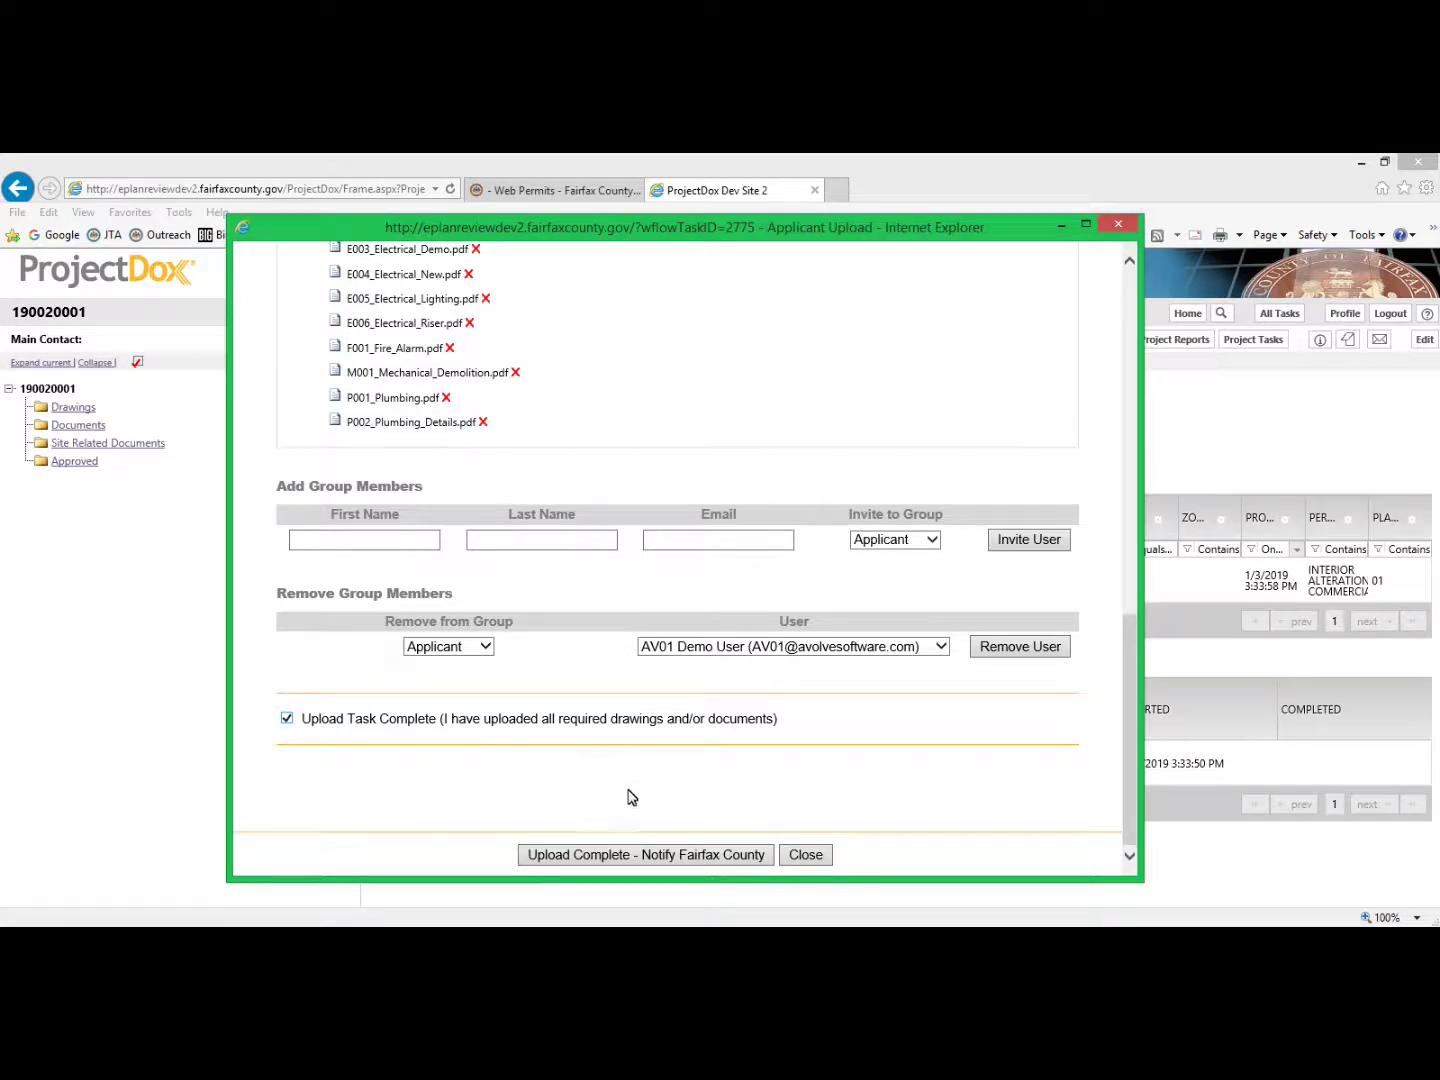
click(590, 859)
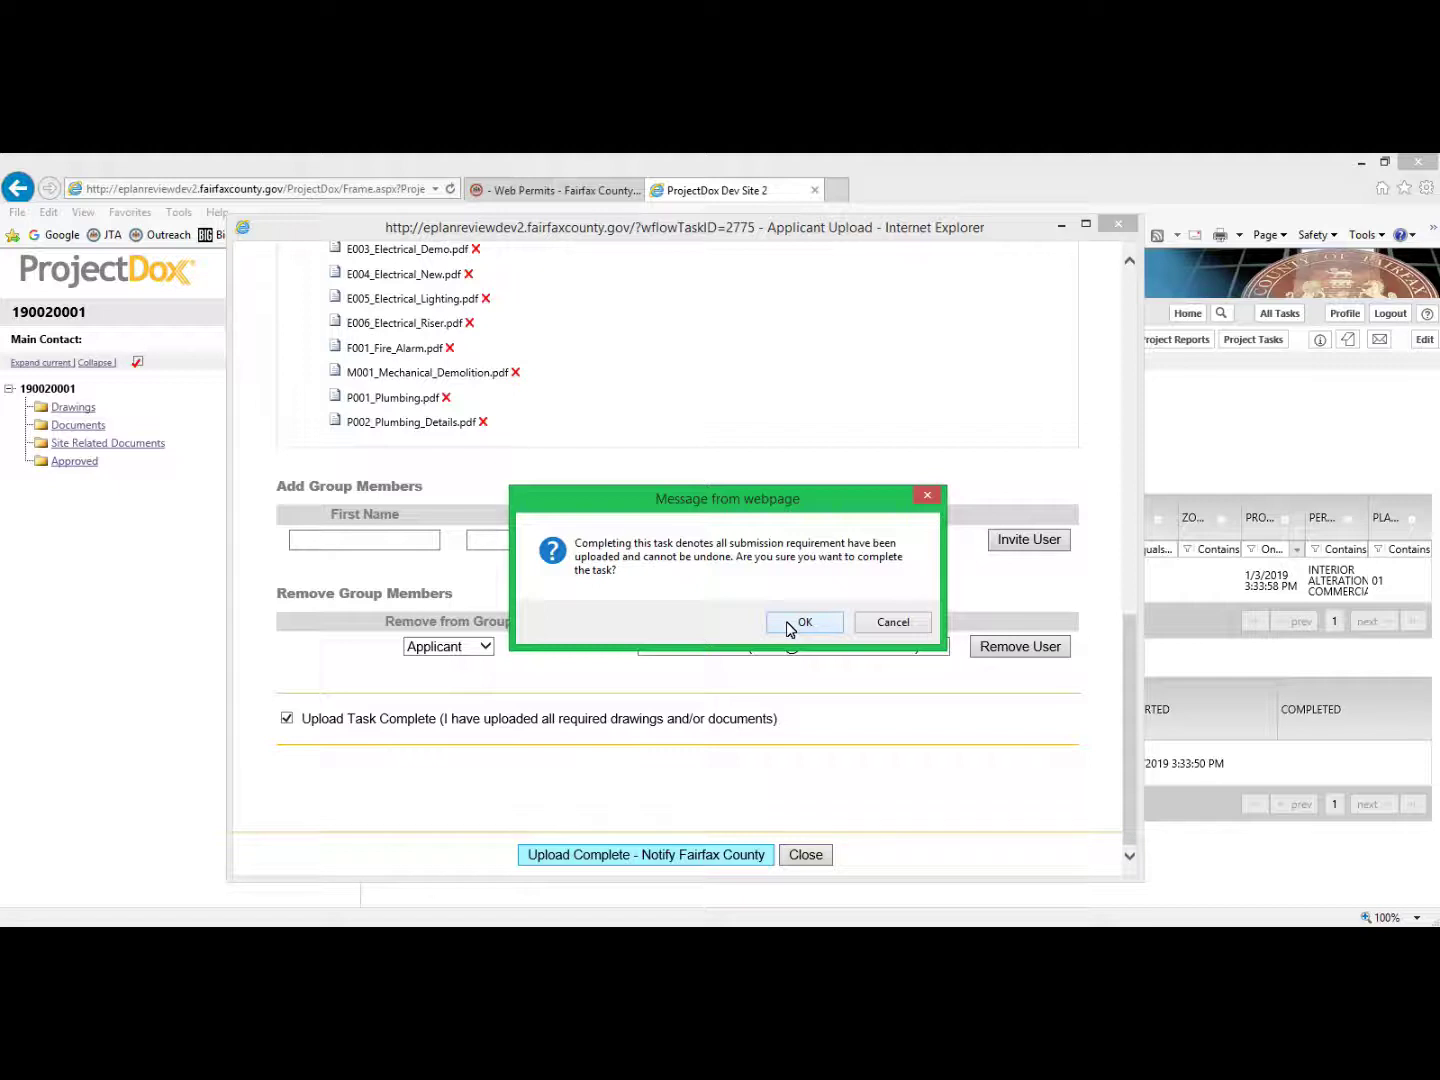
click(789, 625)
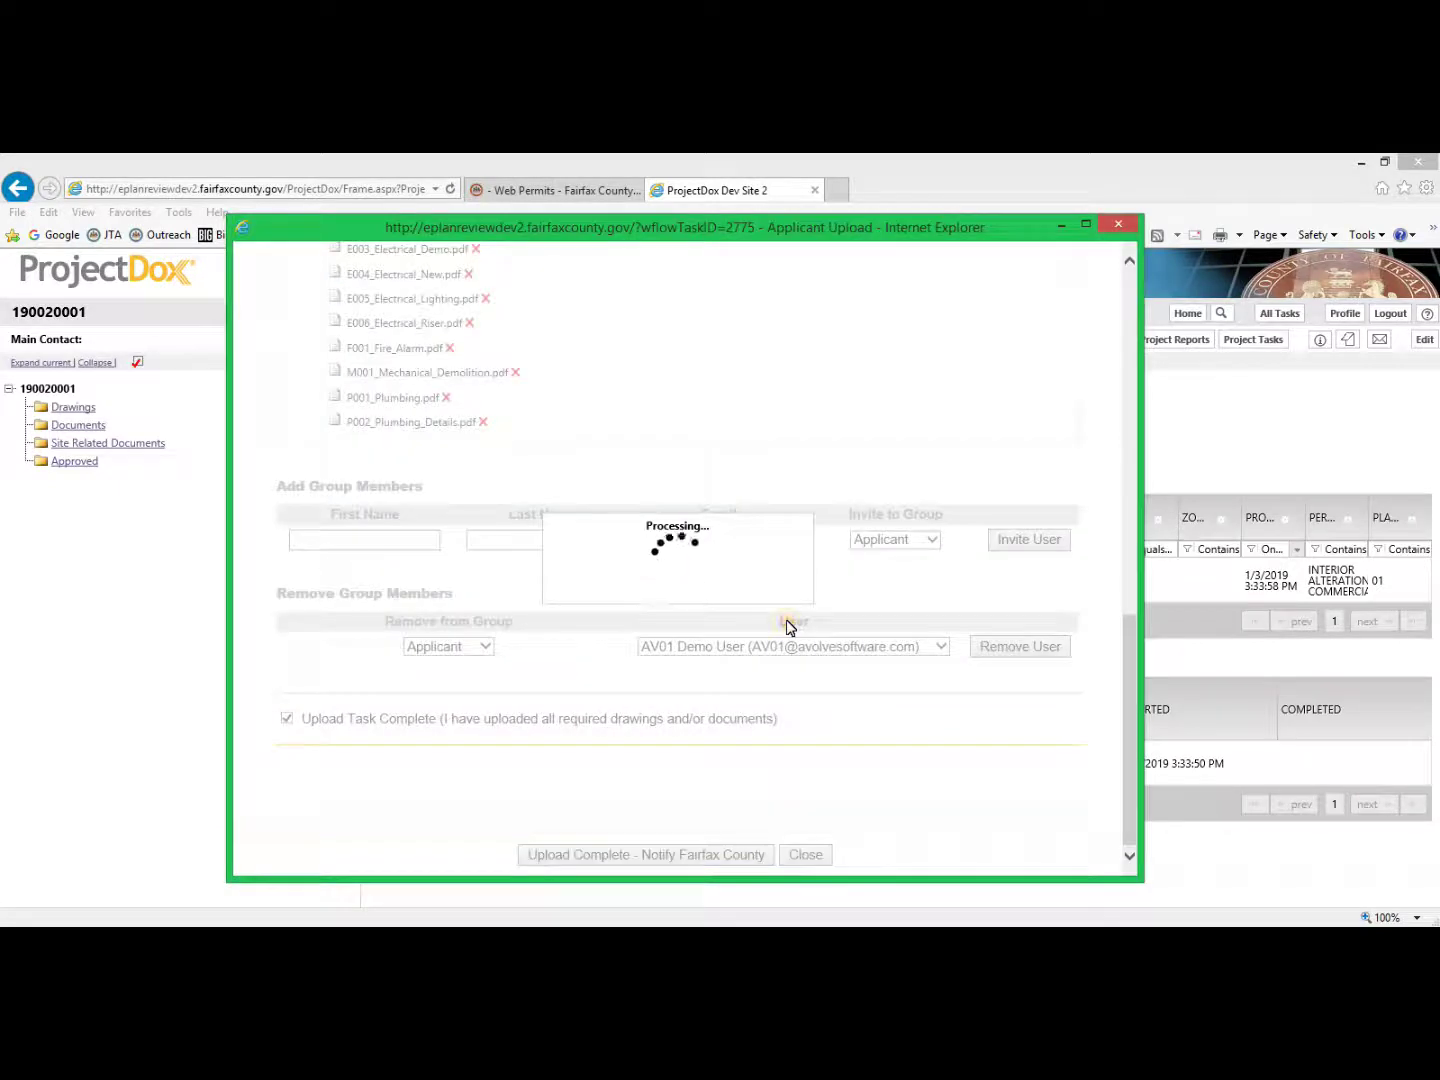